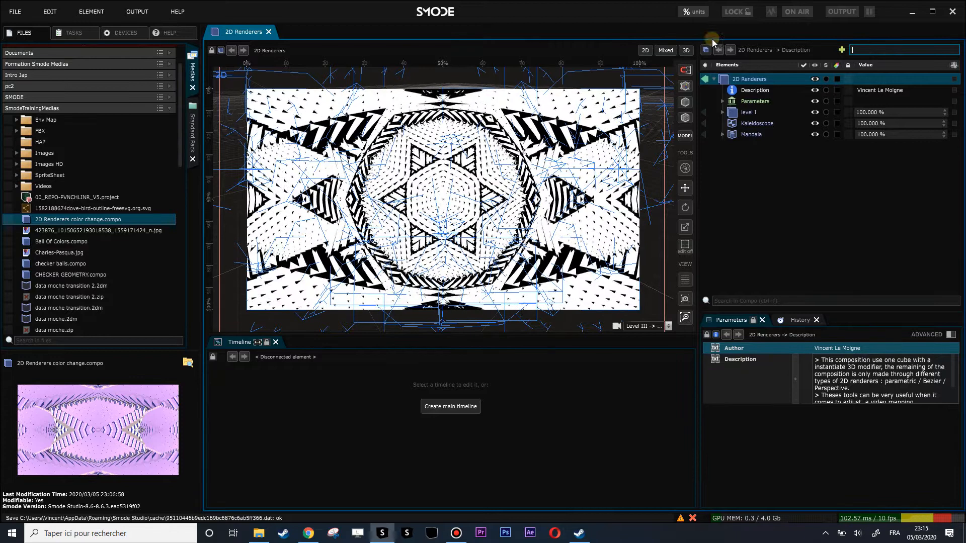
Expand the composition's Parameters and toggle the exposed PSYCHE BOOM BOOM and II Display Stuff switches to preview their effect
left_click(745, 93)
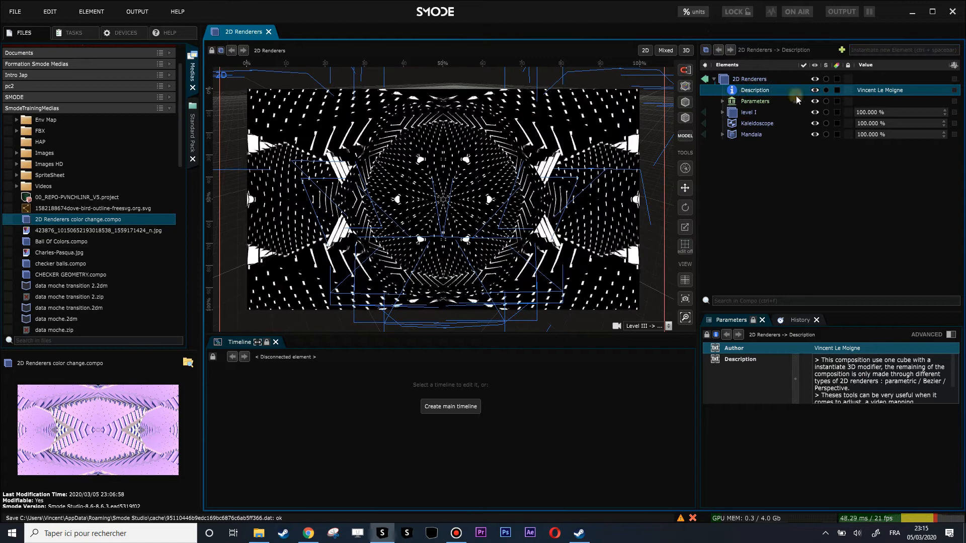
left_click(722, 101)
left_click(913, 113)
left_click(912, 113)
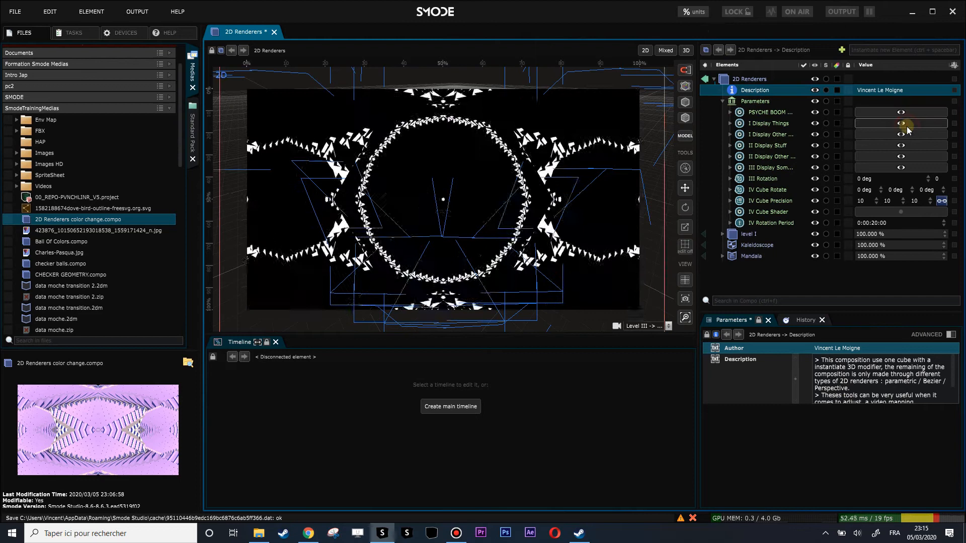
left_click(904, 146)
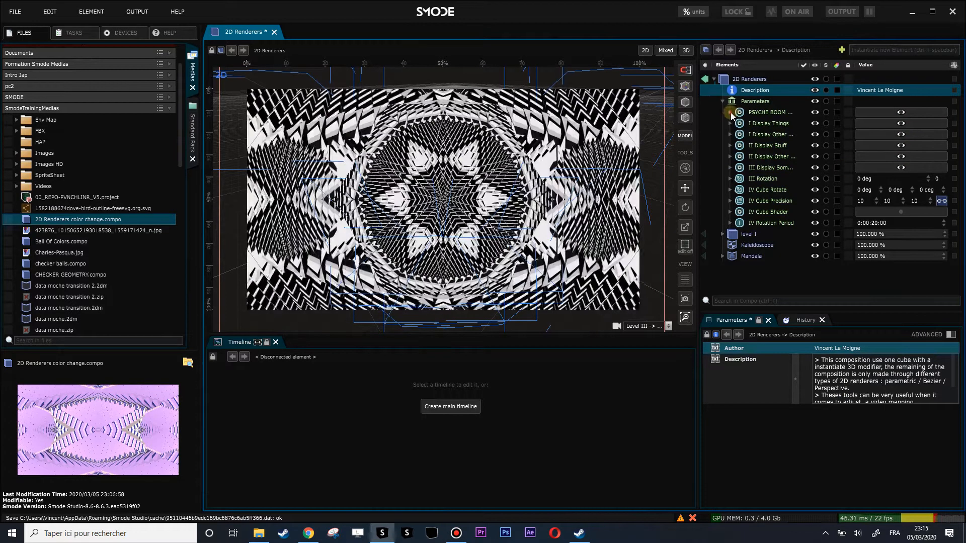
Inspect the PSYCHE BOOM BOOM links by going to the Mandala and Kaleidoscope activations they control, and collapse the parameter
left_click(730, 112)
left_click(762, 124)
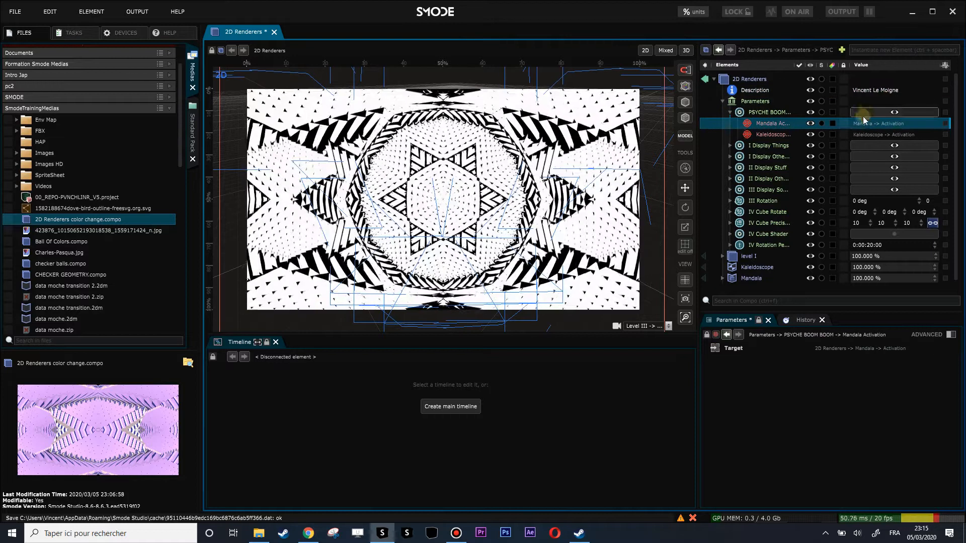
right_click(770, 126)
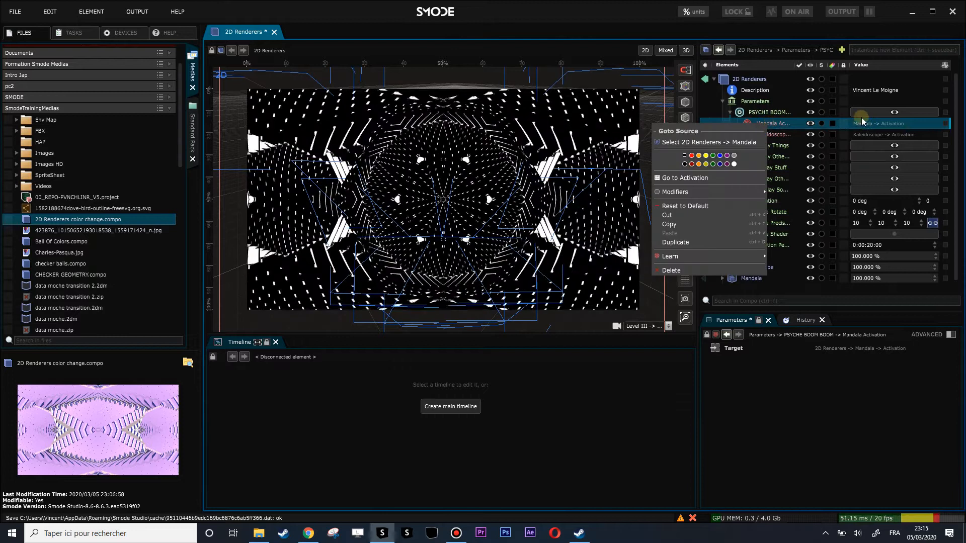
right_click(872, 124)
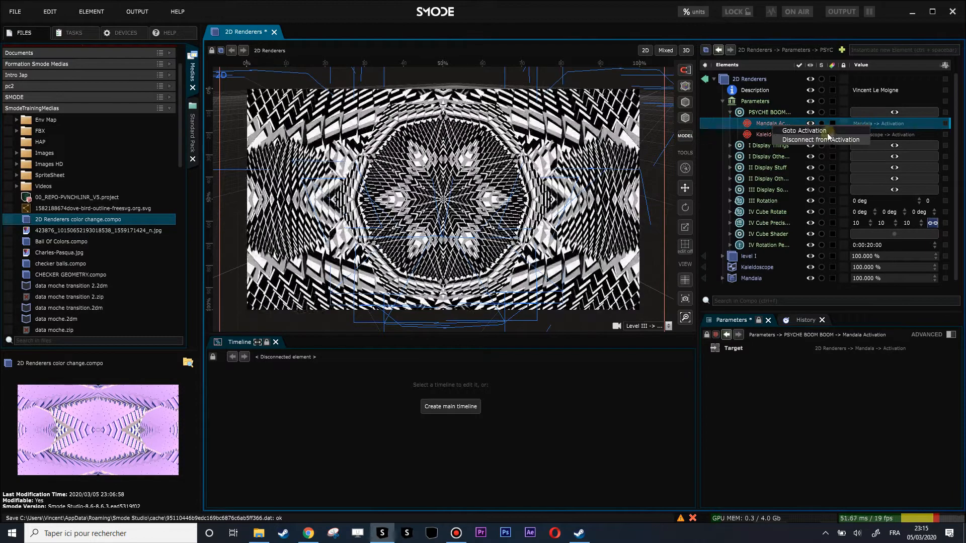
left_click(822, 130)
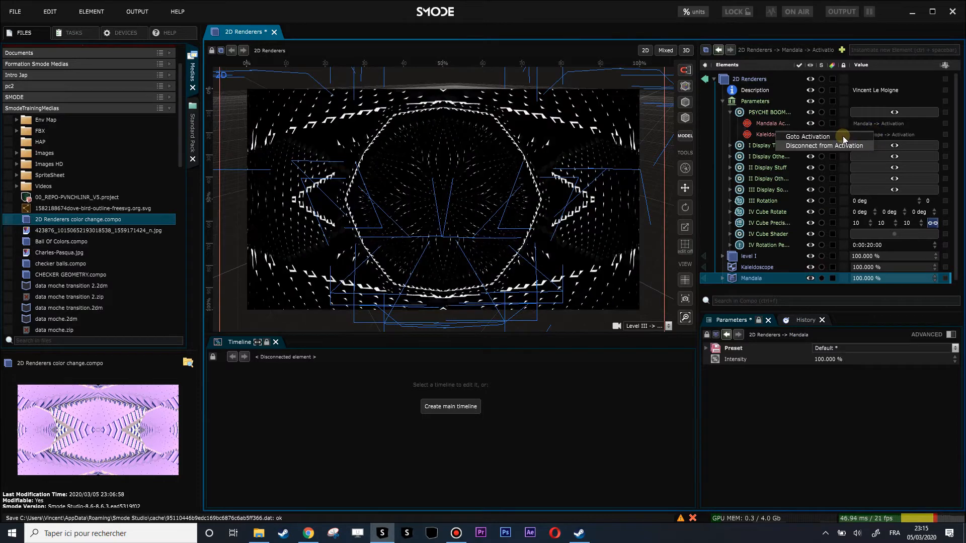
left_click(844, 136)
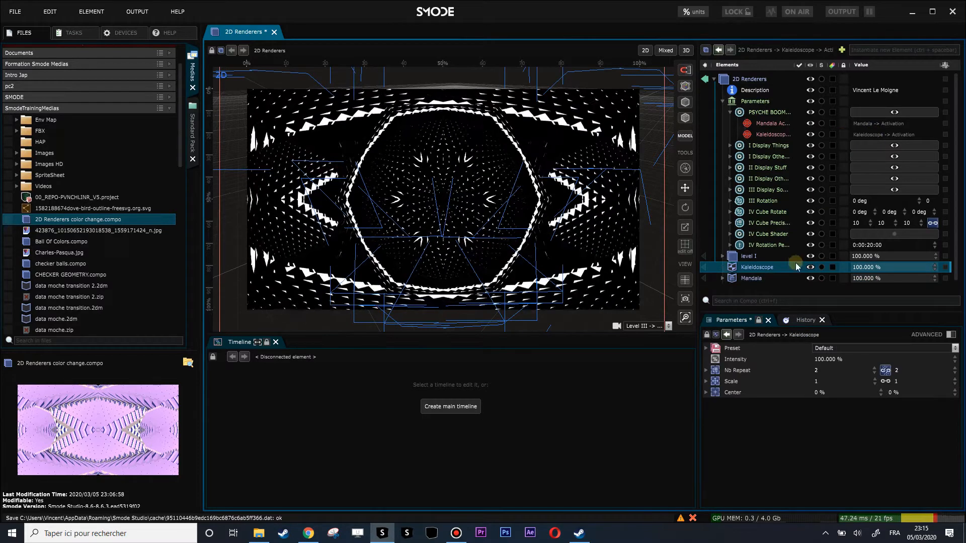
left_click(732, 112)
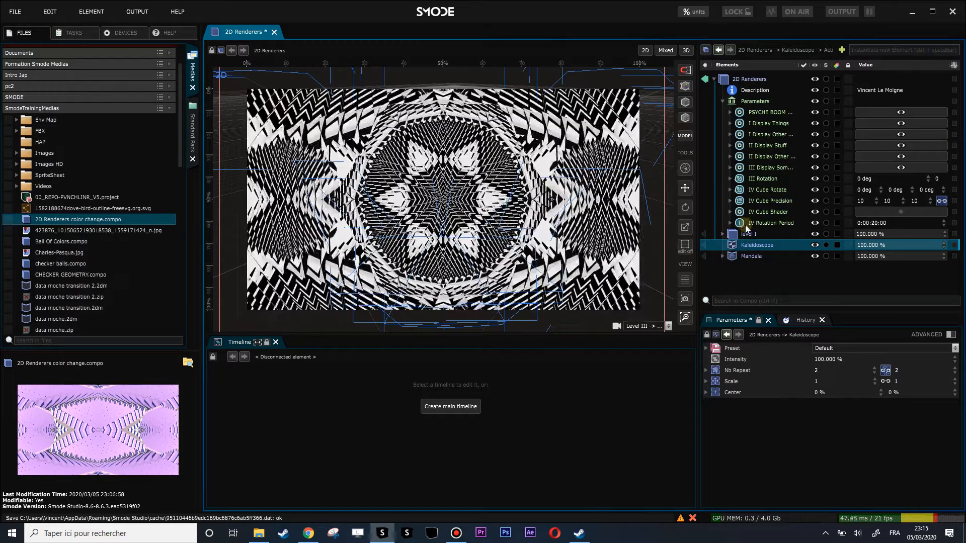
Follow the first III Rotation link to the Parametric layer's placement rotation it drives, and collapse the Parameters group
left_click(760, 191)
left_click(760, 180)
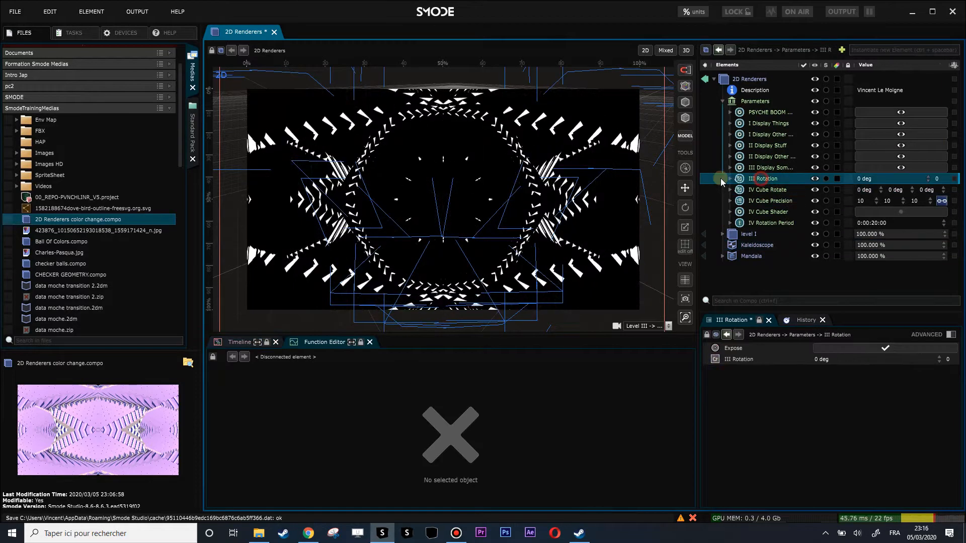
left_click(730, 179)
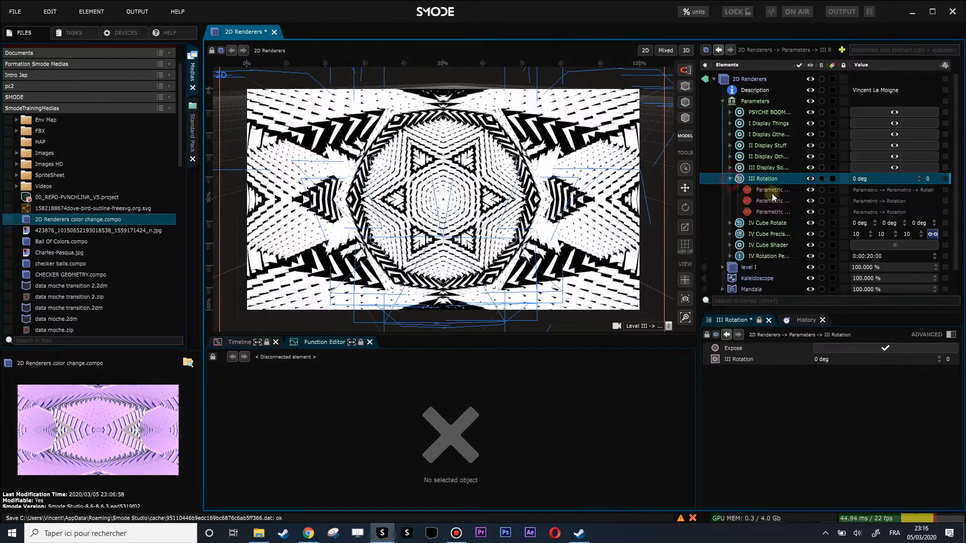
right_click(879, 191)
left_click(837, 196)
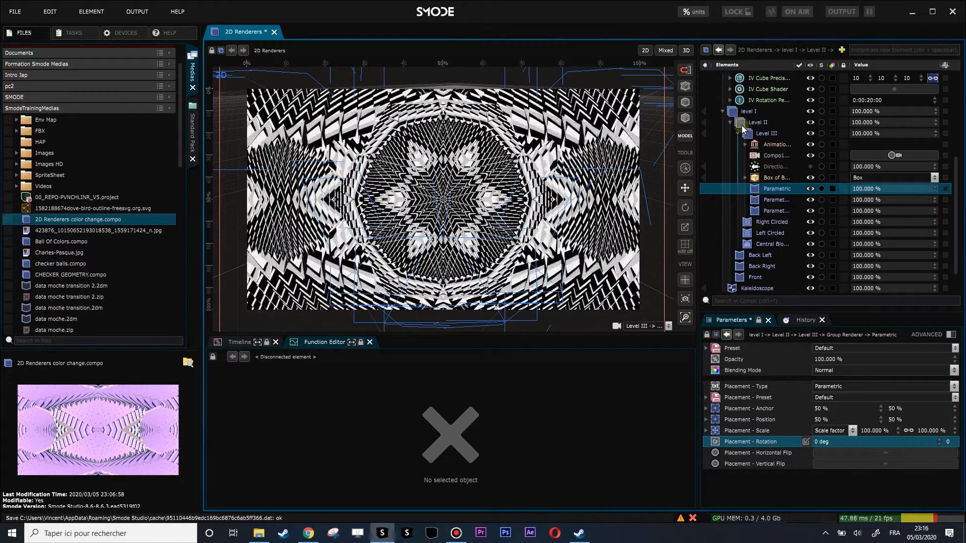
scroll(730, 126, "up", 3)
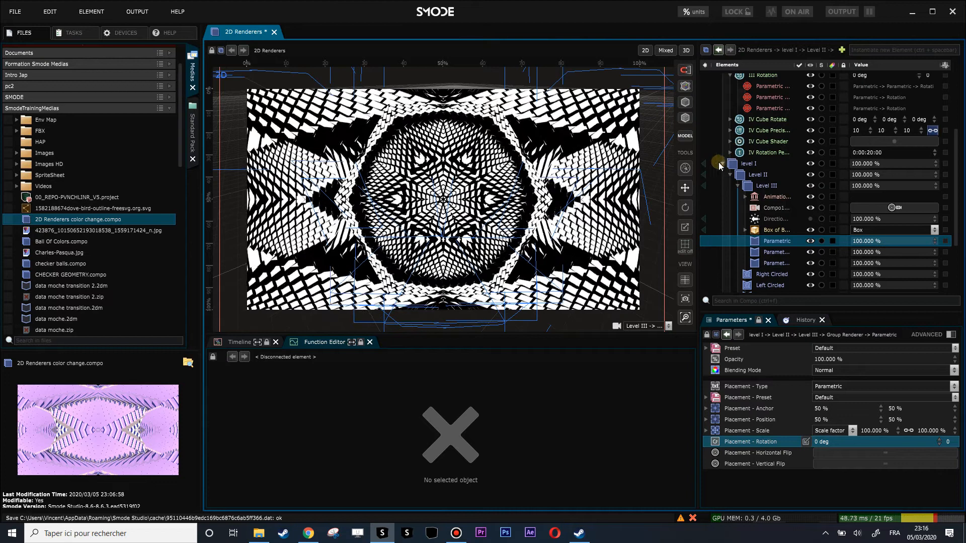
scroll(725, 125, "up", 5)
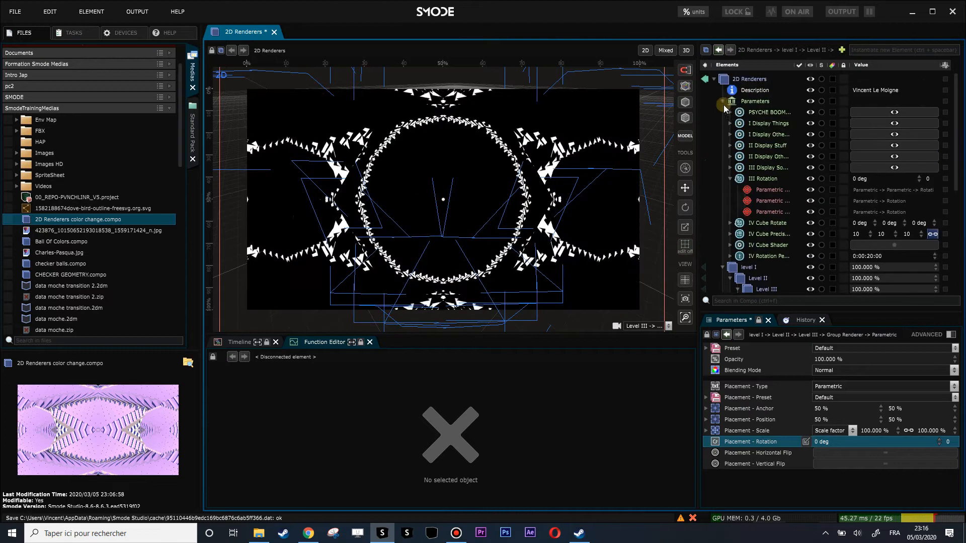
left_click(723, 102)
Disable the Kaleidoscope and Mandala modifiers of the 2D Renderers composition
left_click(725, 113)
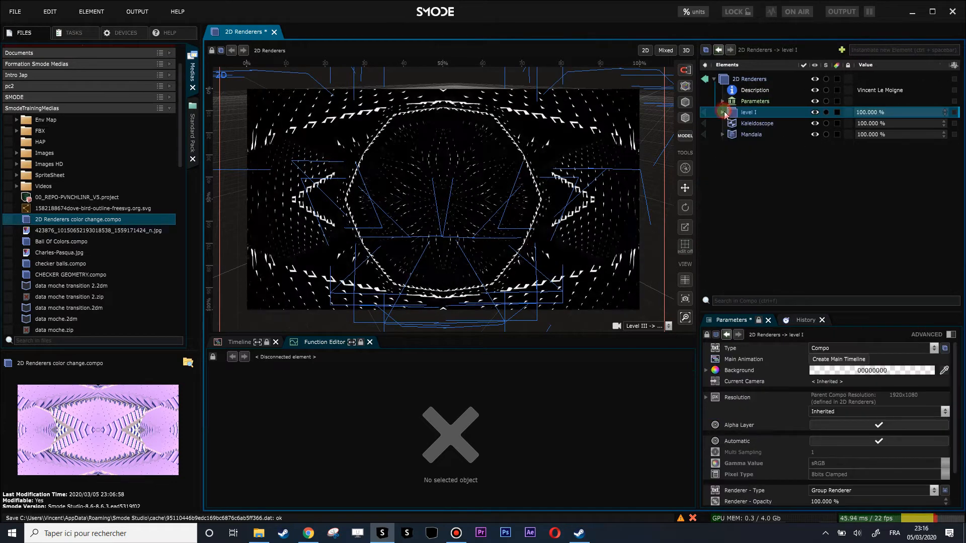
left_click(757, 125)
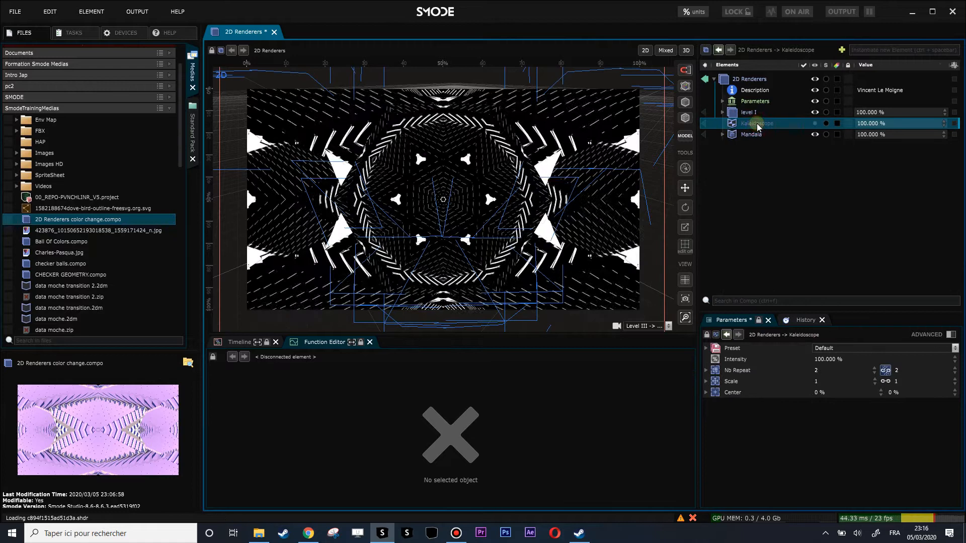
left_click(755, 135)
key("space")
key("space")
key("space")
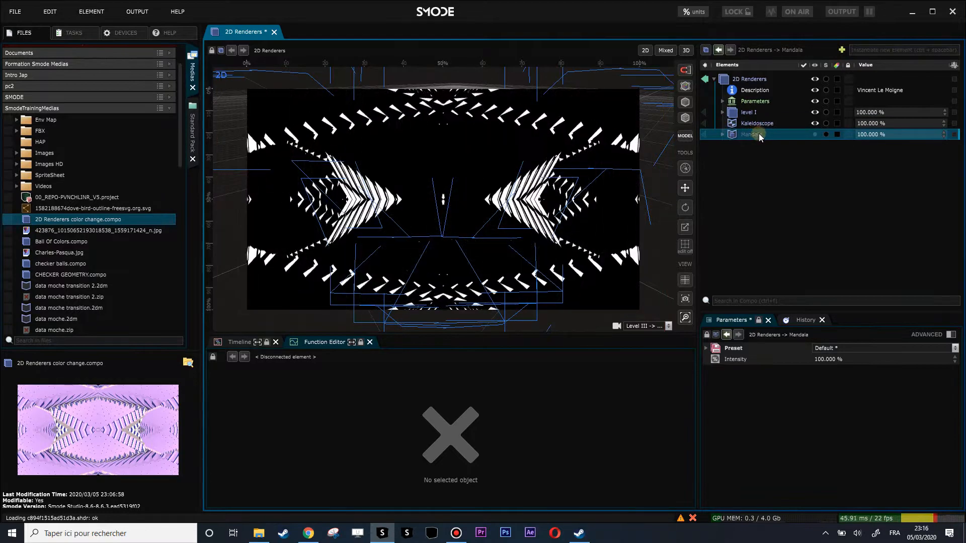
left_click(753, 124)
key("space")
Expand level I in the element tree down to the contents of Level III
left_click(743, 113)
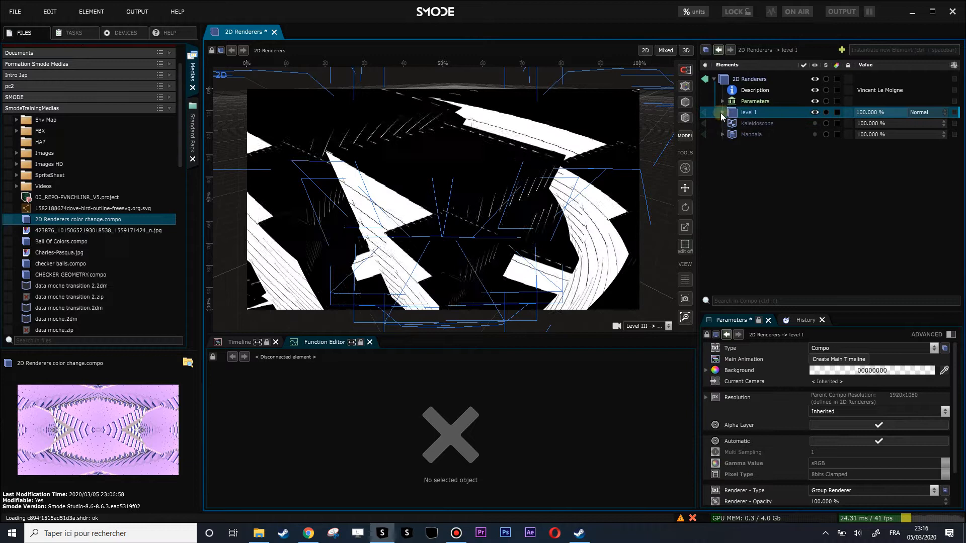
left_click(722, 112)
left_click(742, 135)
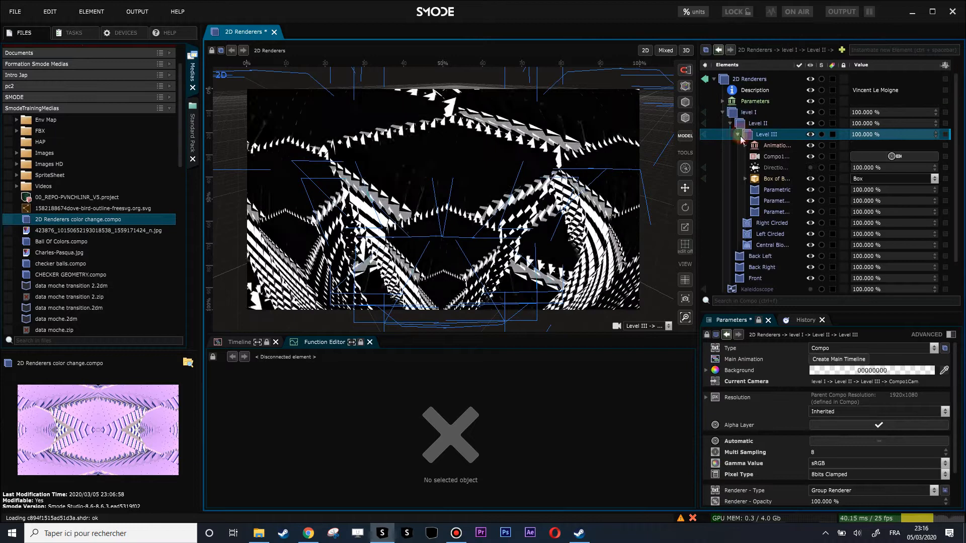
Turn the Front, Back Right and Back Left layers of level I off and back on to preview each one's contribution
left_click(758, 277)
key("space")
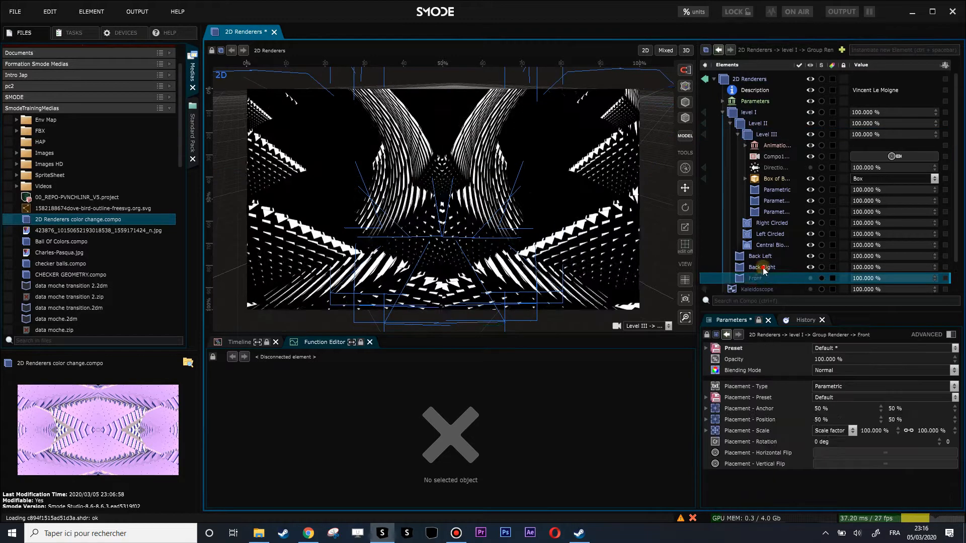
left_click(763, 268)
key("space")
left_click(762, 257)
key("space")
key("space")
left_click(762, 268)
key("space")
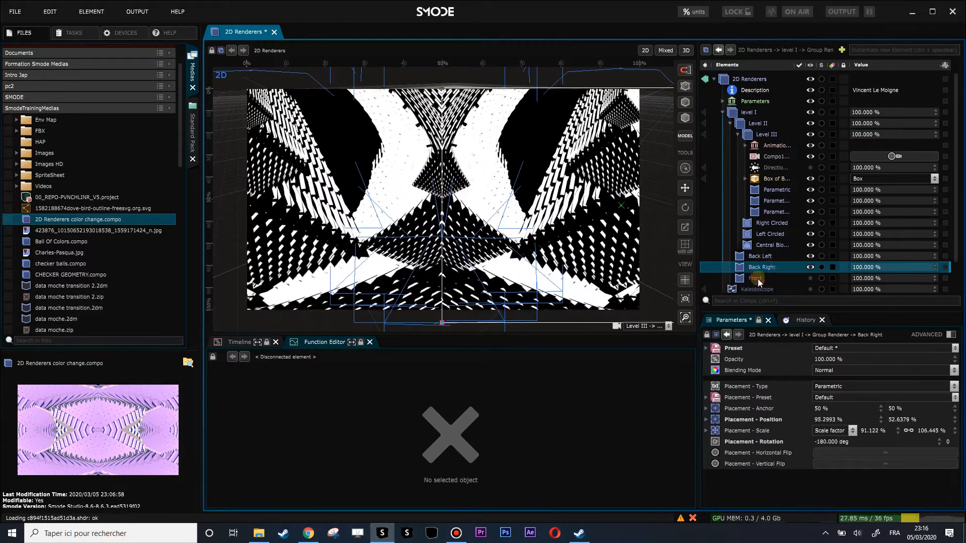
left_click(758, 279)
key("space")
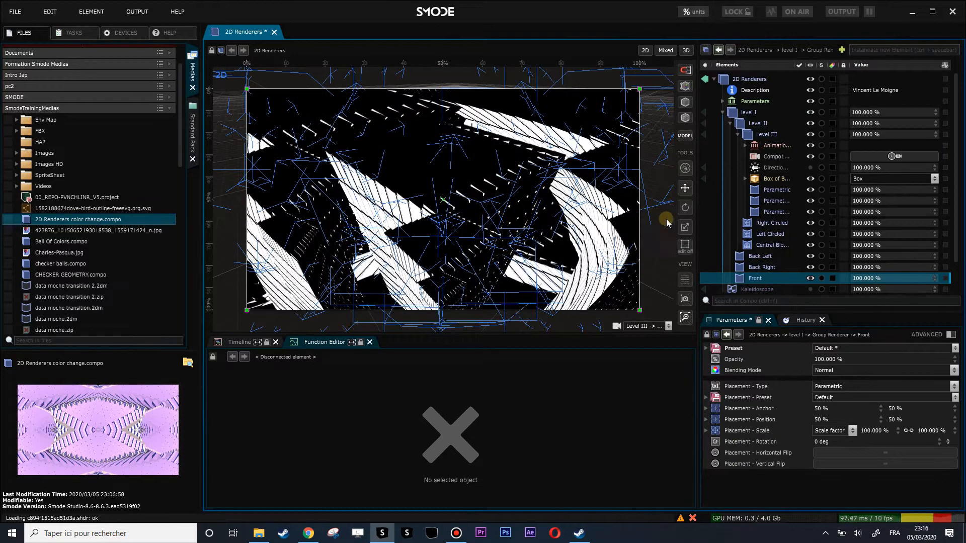
Hide the blue element outlines in the viewport and select the Kaleidoscope modifier
left_click(579, 247)
left_click(686, 94)
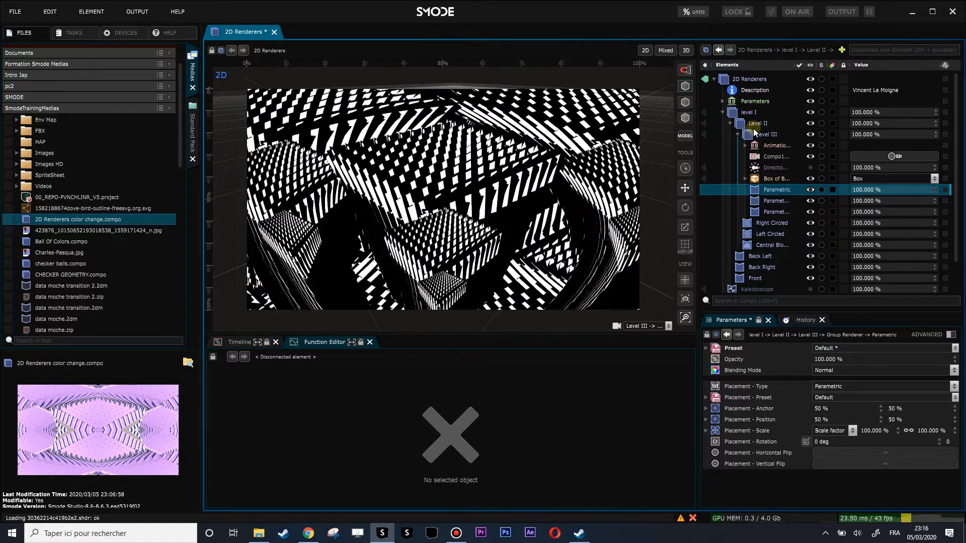
scroll(757, 240, "down", 1)
left_click(757, 253)
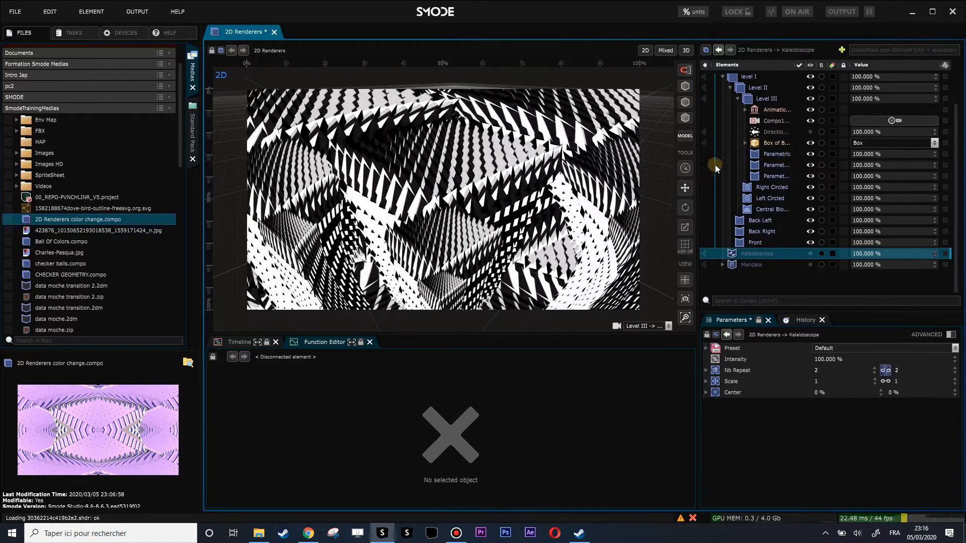
Switch the viewport to the 3D view and examine the instanced box geometry in perspective
scroll(715, 165, "up", 2)
left_click(686, 51)
scroll(554, 163, "up", 3)
scroll(537, 168, "down", 6)
mouse_move(537, 169)
left_mouse_down()
mouse_move(461, 195)
mouse_move(549, 214)
mouse_move(619, 168)
mouse_move(500, 189)
mouse_move(448, 211)
mouse_move(520, 223)
mouse_move(624, 186)
mouse_move(510, 200)
mouse_move(528, 178)
left_mouse_up()
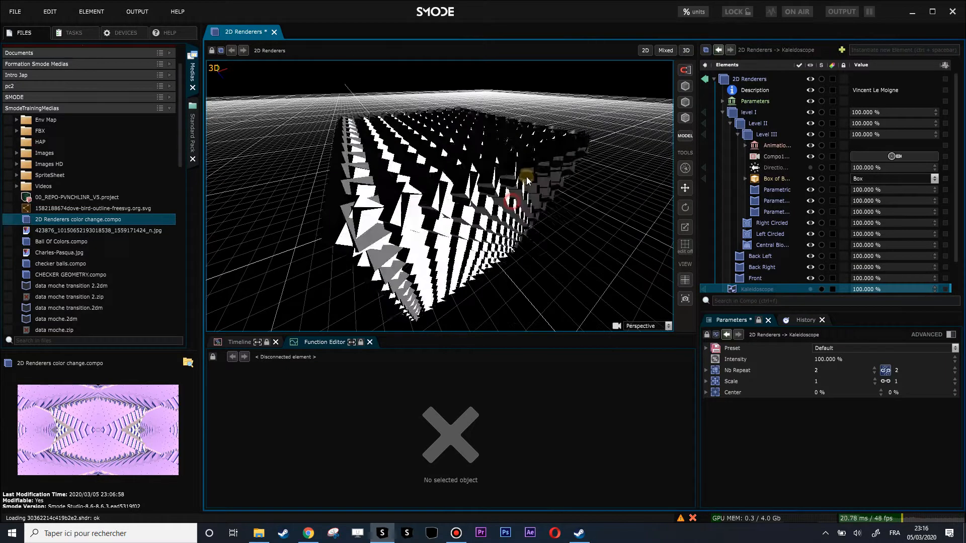
left_click(725, 114)
left_click(724, 115)
left_click(723, 113)
left_click(723, 113)
left_click(730, 124)
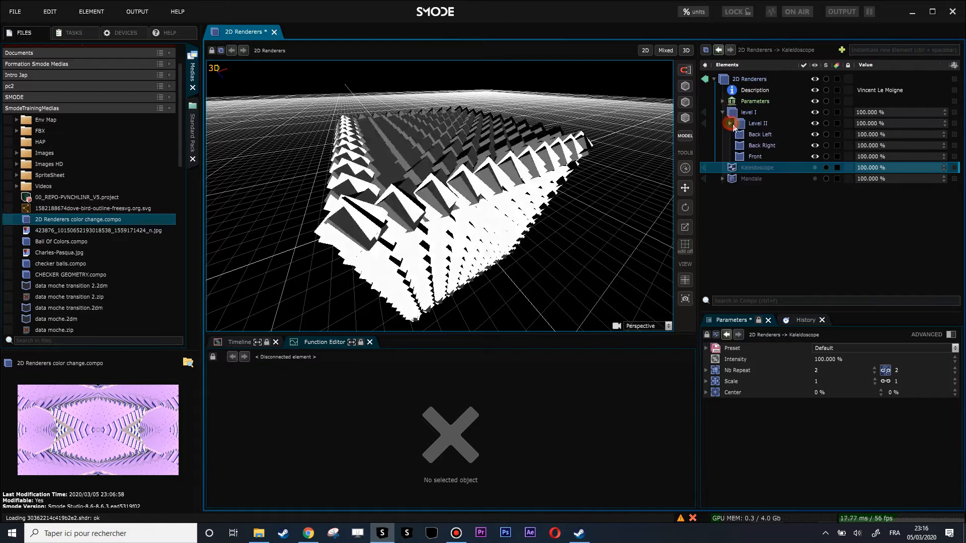
left_click(730, 124)
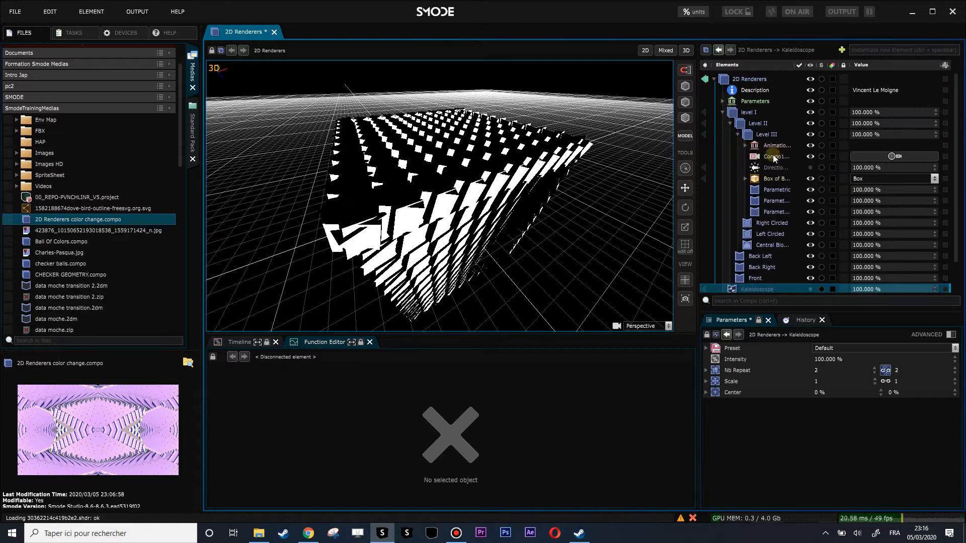
Turn the Box of Boxes off, return the viewport to the 2D view, and turn the geometry back on
left_click(764, 179)
key("space")
left_click(645, 51)
left_click(772, 179)
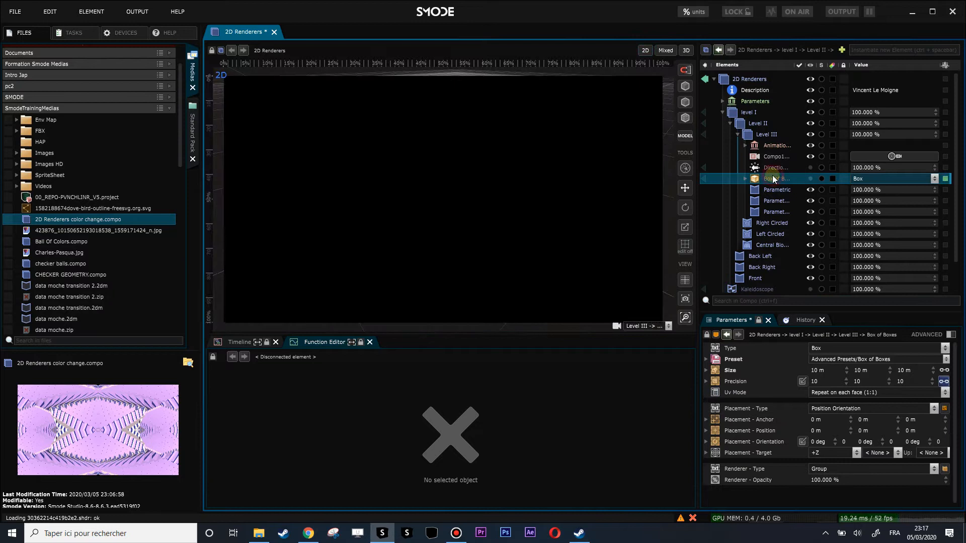
key("space")
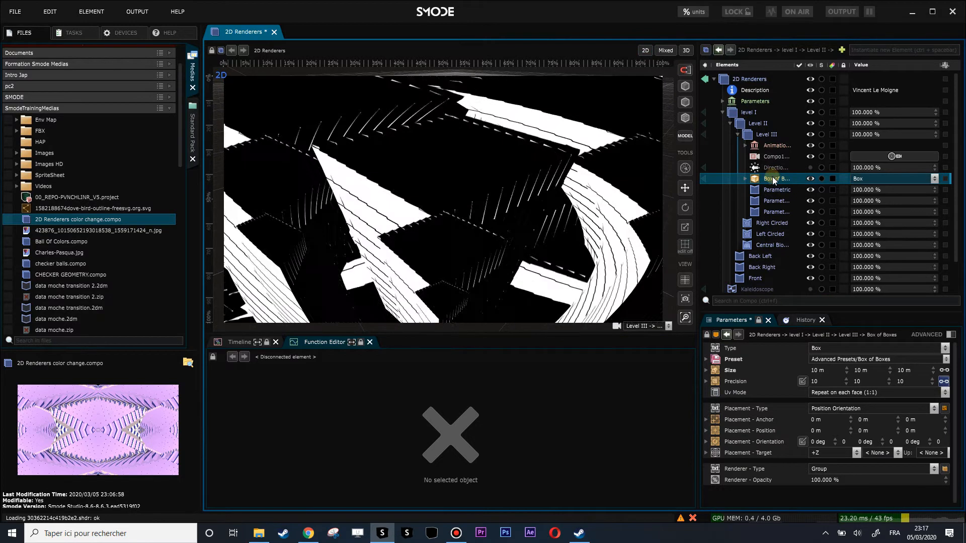
Search the composition's elements for "box", open the Box nested inside Box of Boxes, and collapse its parent Box modifier
left_click(750, 300)
type("bo")
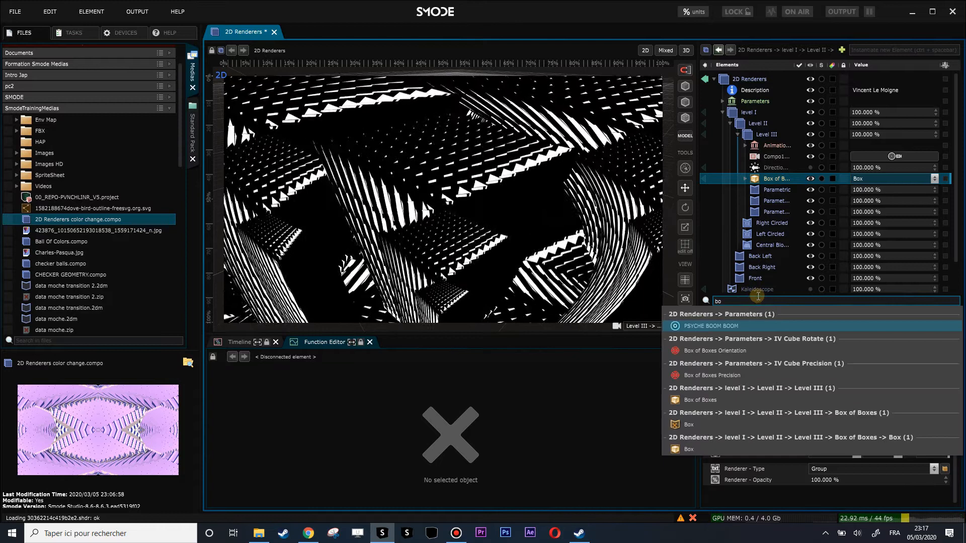
type("x")
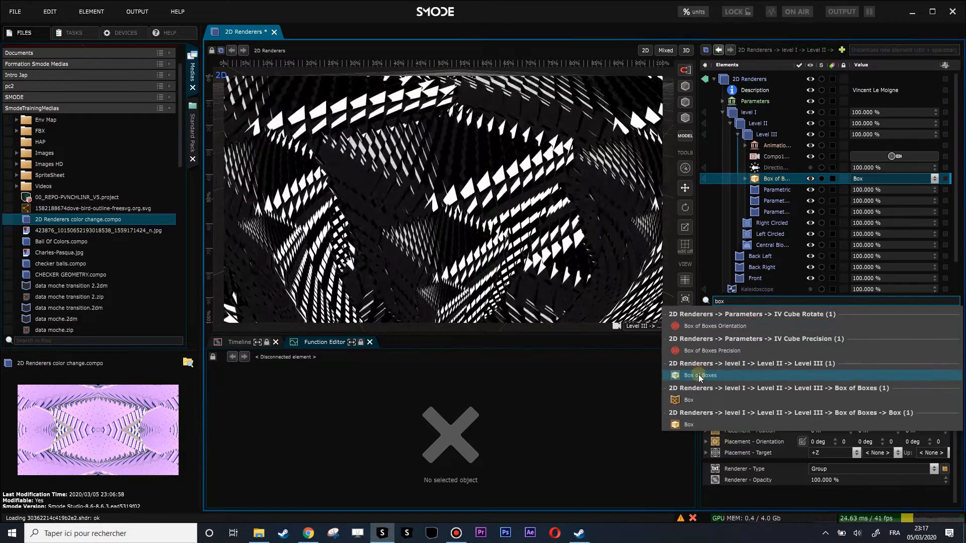
left_click(691, 424)
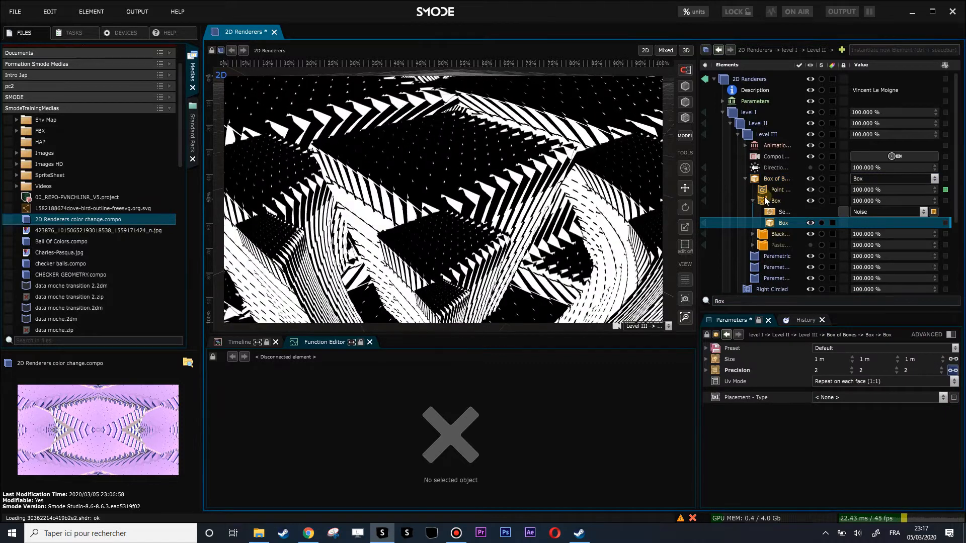
left_click(753, 201)
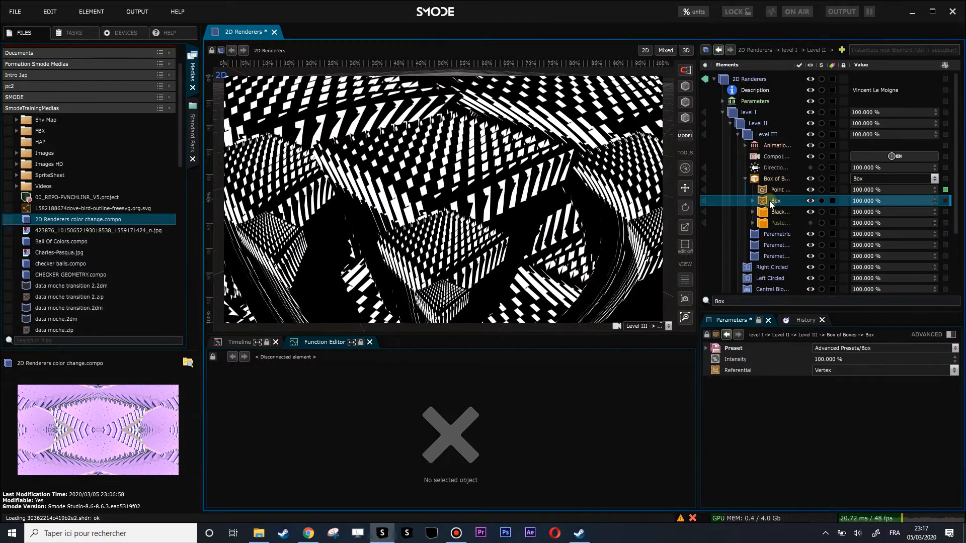
Display the Level III composition on its own in the viewport
left_click(762, 135)
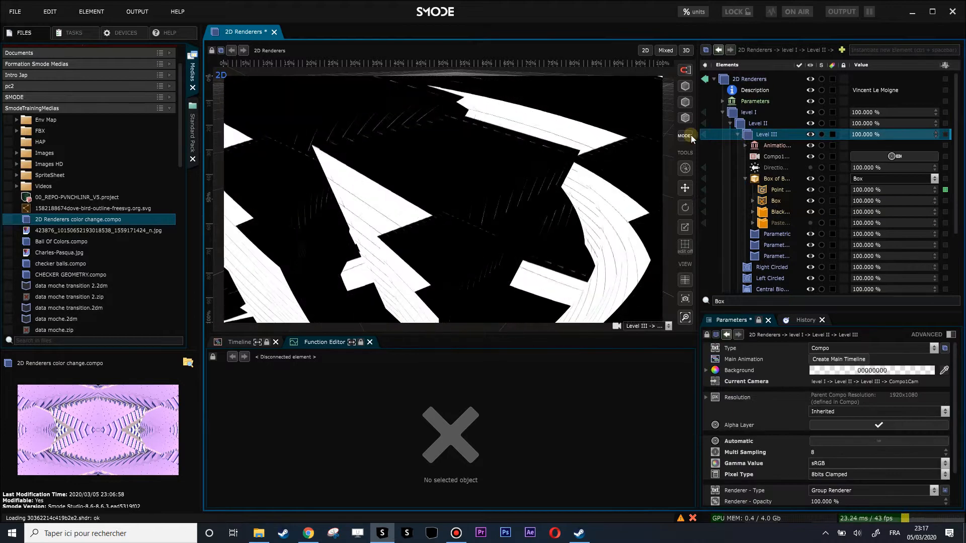
left_click(705, 135)
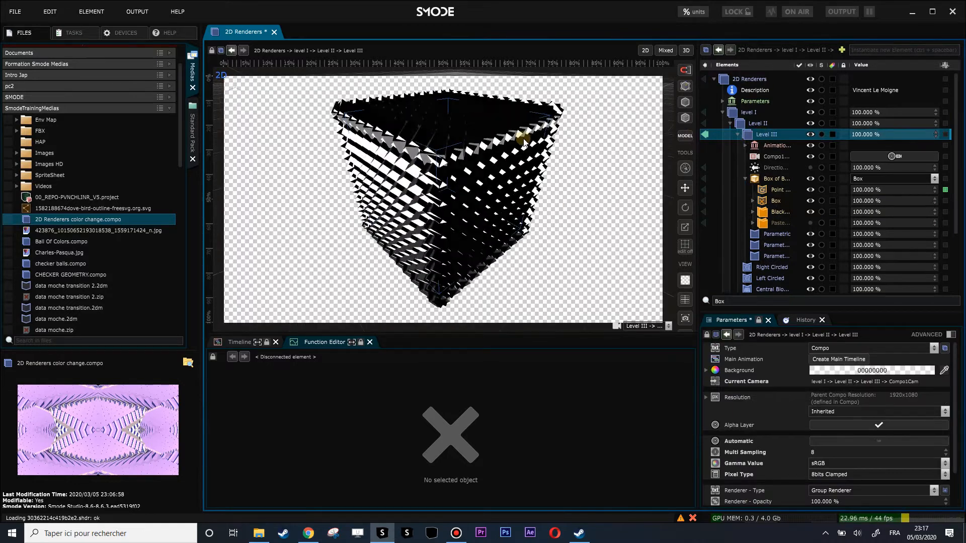
Examine the Parametric, Parametric 3 and Parametric 2 renderers in Level III and widen the element tree to show their full names
scroll(511, 167, "down", 1)
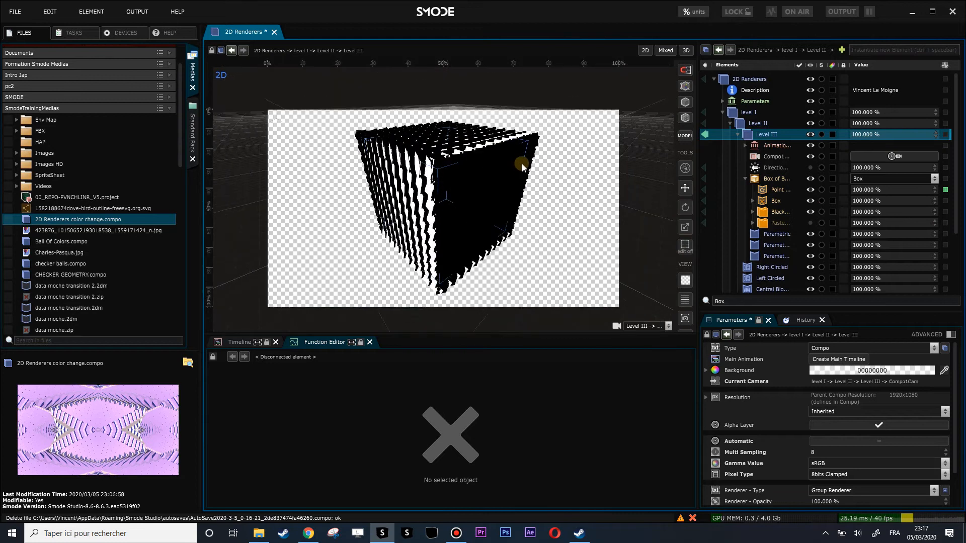
left_click(772, 235)
left_click(773, 246)
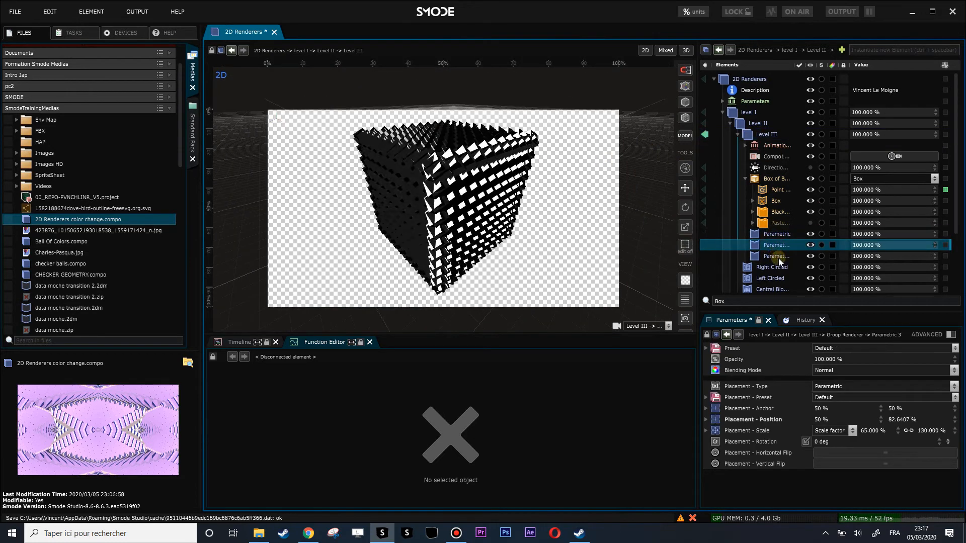
key("Down")
key("Up")
key("Up")
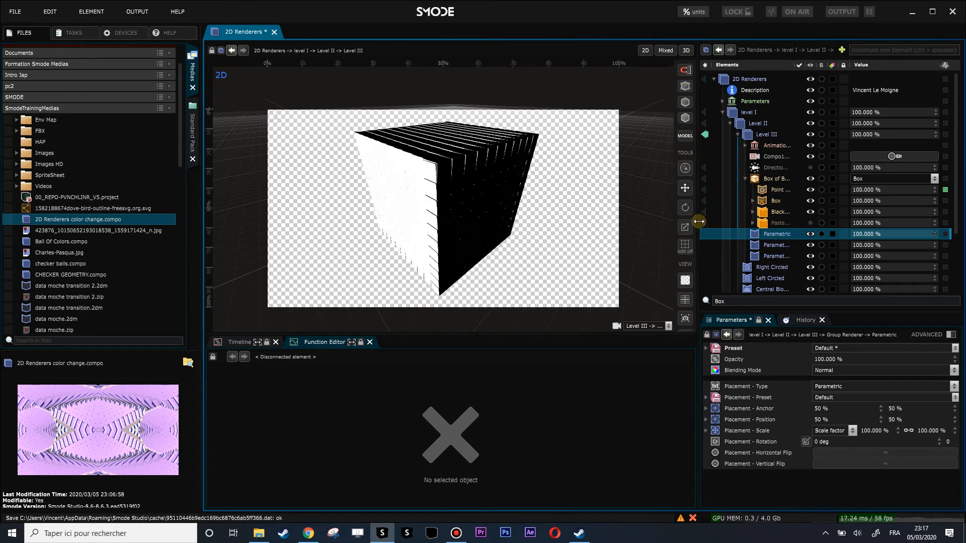
left_click_drag(698, 220, 650, 223)
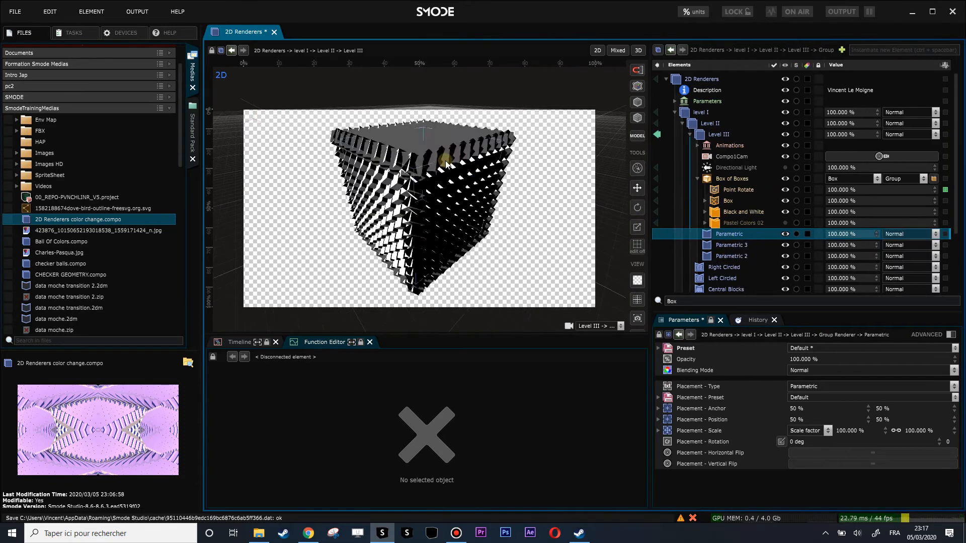
Turn Level III's Parametric renderers off and on again while Level III is displayed
left_click(707, 234)
middle_click(740, 245)
middle_click(741, 255)
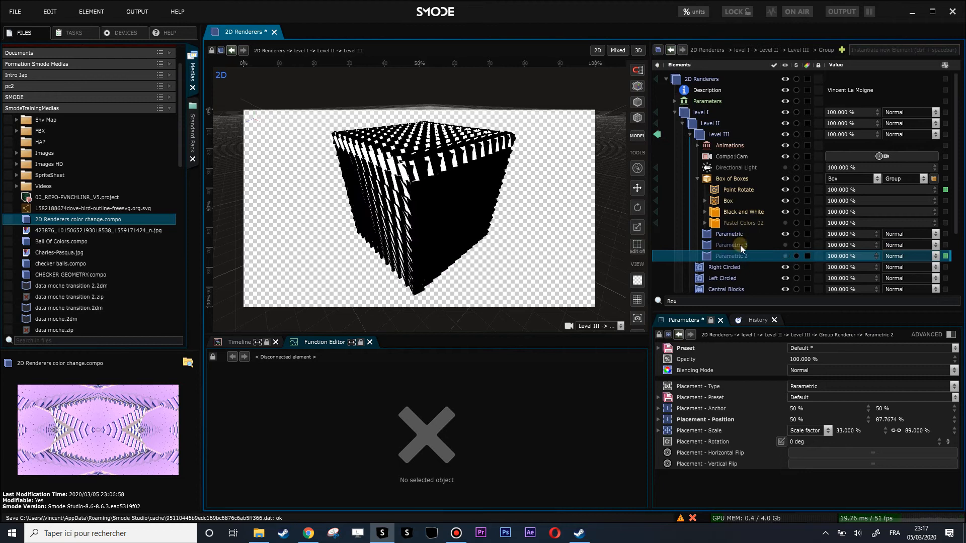
left_click(741, 245)
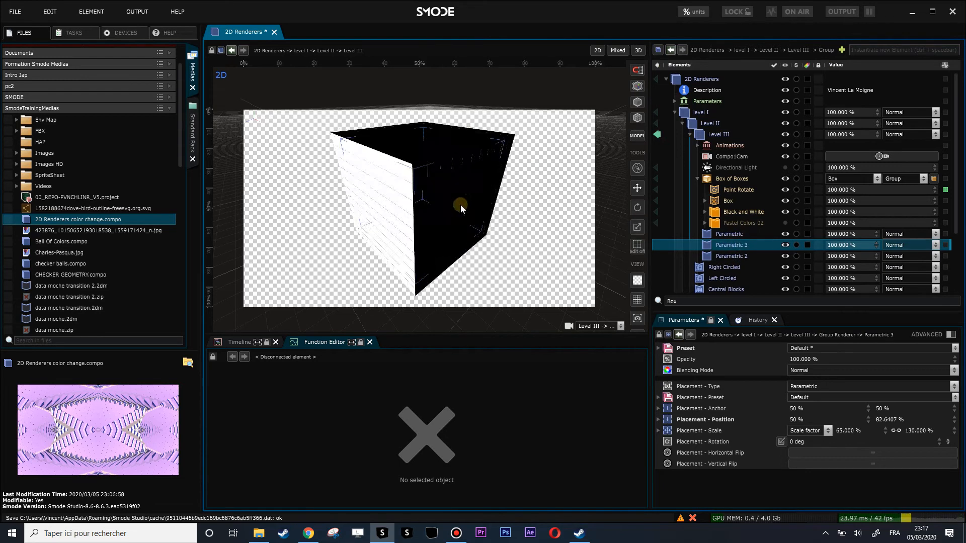
Display Level II in the viewport and switch Parametric, Parametric 3 and Parametric 2 off and back on to examine their contributions
left_click(659, 123)
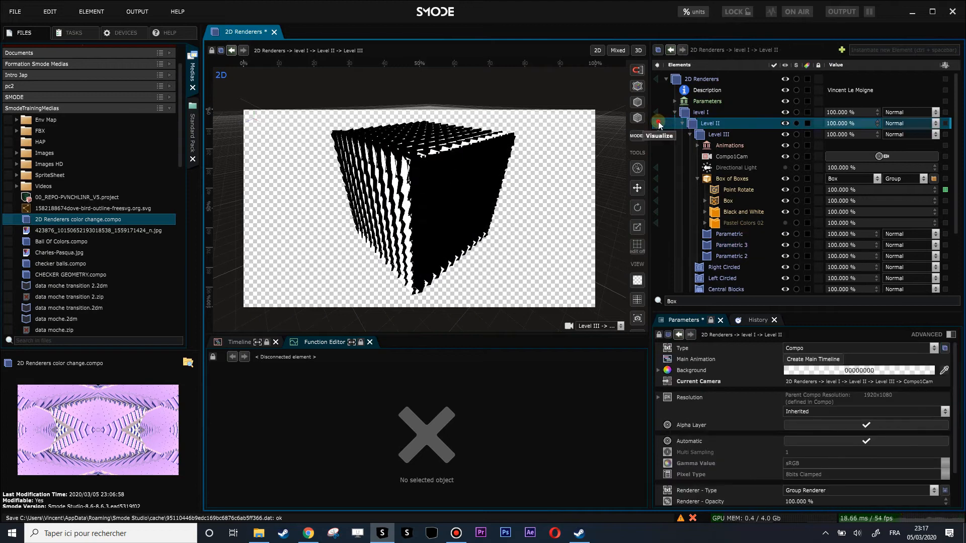
left_click(723, 235)
double_click(723, 235)
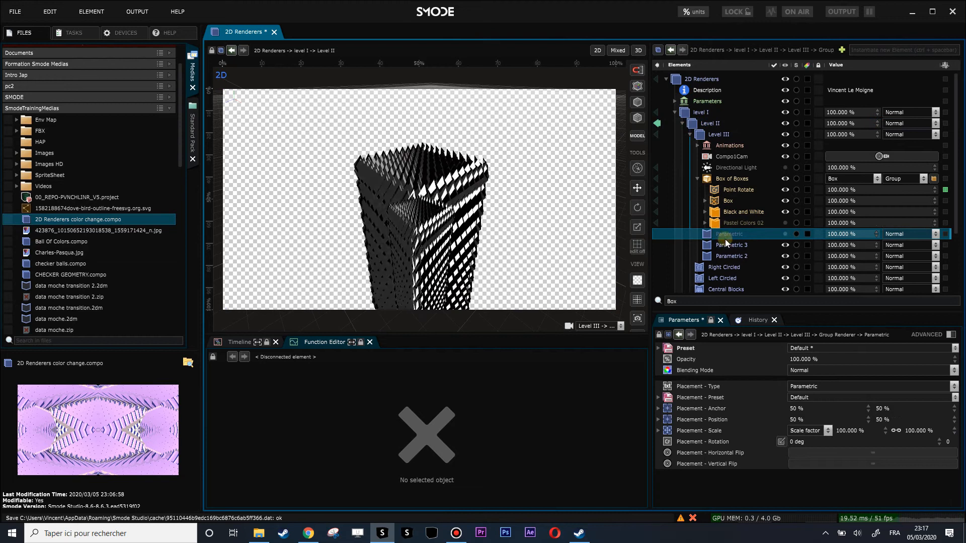
double_click(729, 245)
double_click(732, 256)
double_click(733, 256)
double_click(730, 245)
double_click(729, 234)
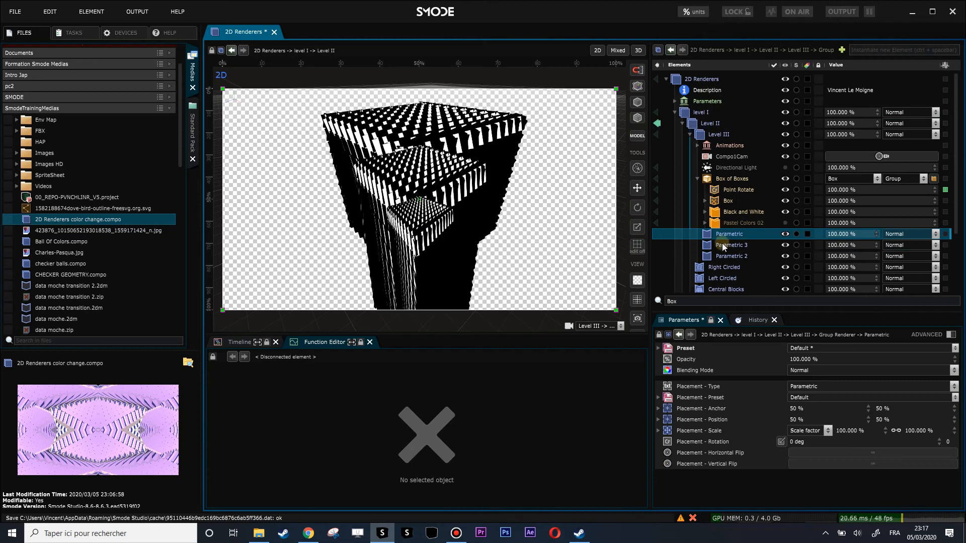
Collapse Level III, display level I in the viewport, and examine the Left Circled and Central Blocks renderers
left_click(691, 134)
left_click(721, 145)
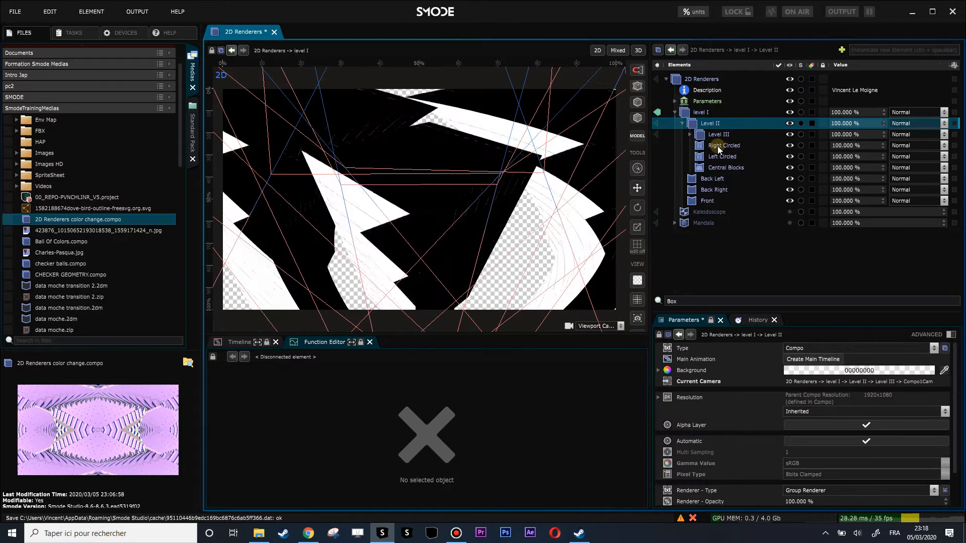
left_click(718, 157)
left_click(722, 167)
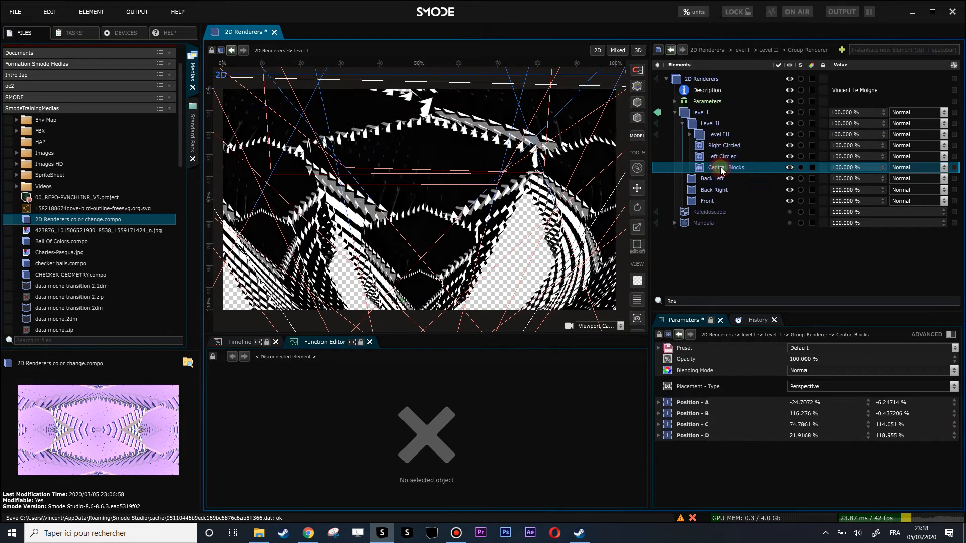
Turn Right Circled, Left Circled and Central Blocks off, and re-enable them one by one to examine what each adds
middle_click(719, 149)
middle_click(721, 158)
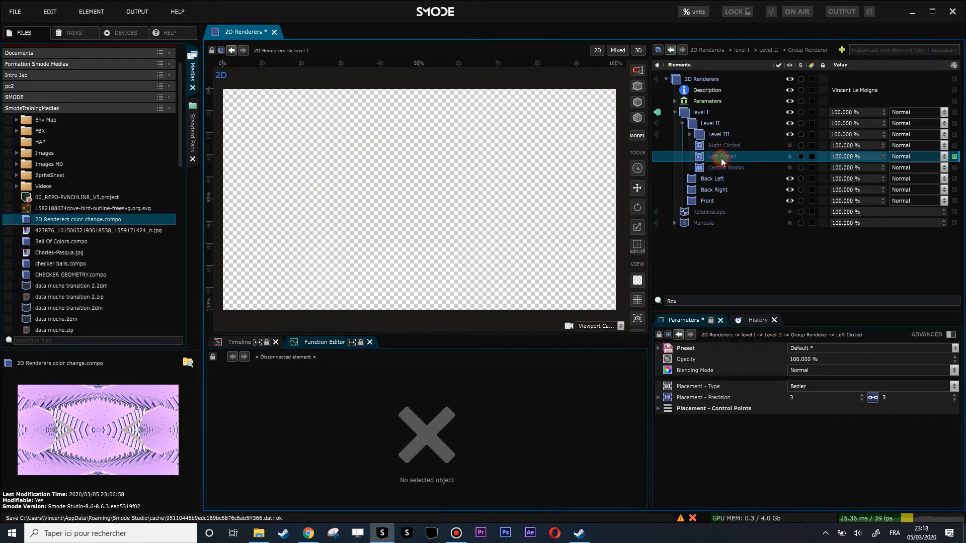
middle_click(724, 167)
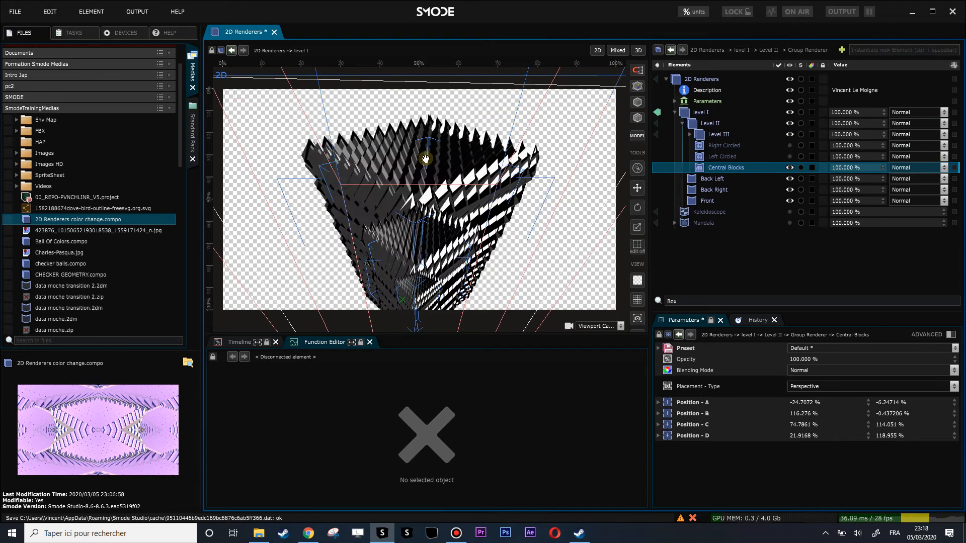
left_click(734, 157)
left_click(730, 147)
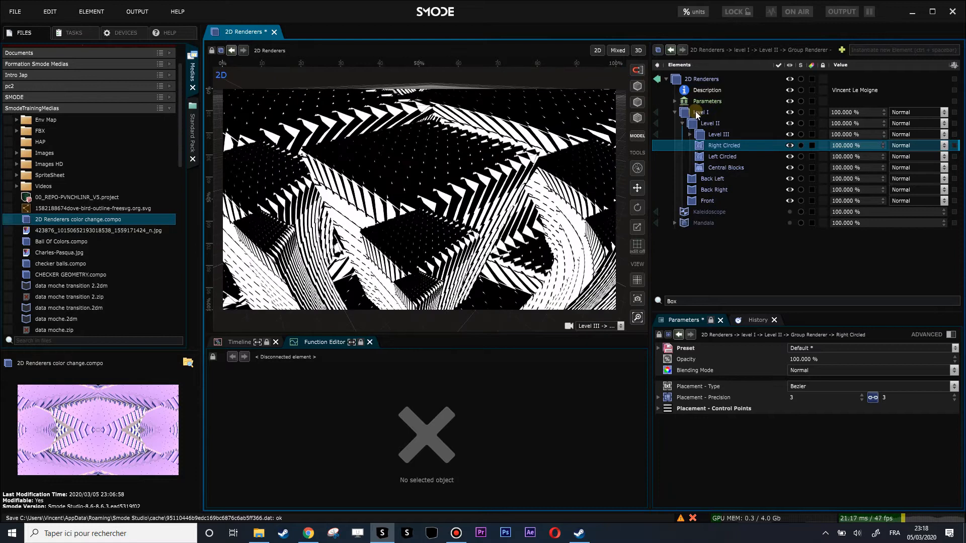
Display the whole 2D Renderers composition and toggle level I's Back Left, Back Right and Front renderers to examine their contributions
left_click(714, 179)
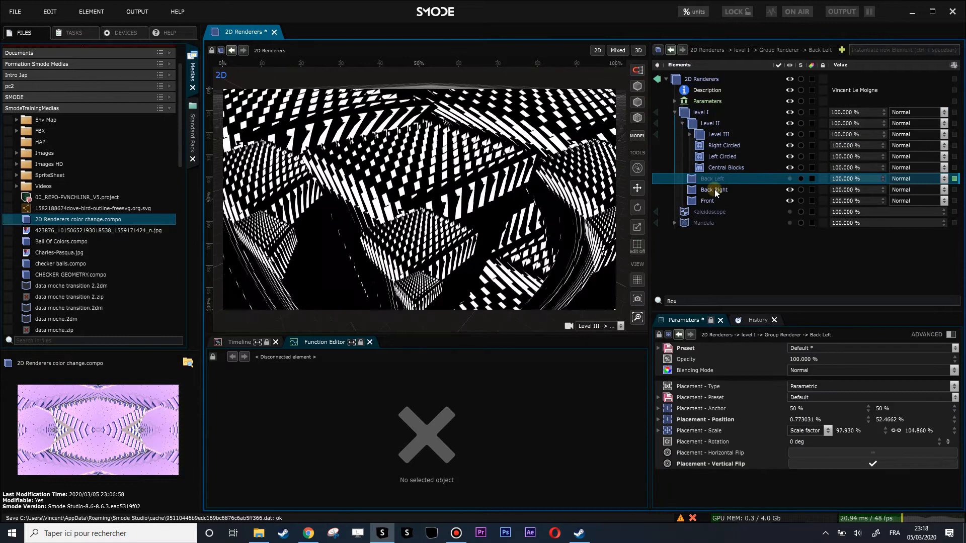
left_click(715, 190)
left_click(716, 200)
left_click(716, 191)
left_click(719, 180)
left_click(711, 199)
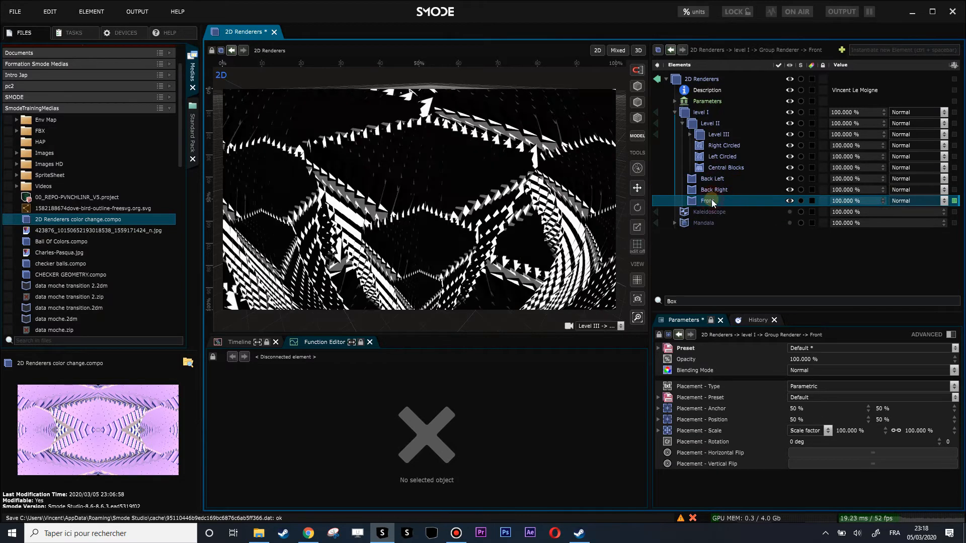
Expand Level III, display it on its own, and turn off the Box modifier inside Box of Boxes
left_click(689, 135)
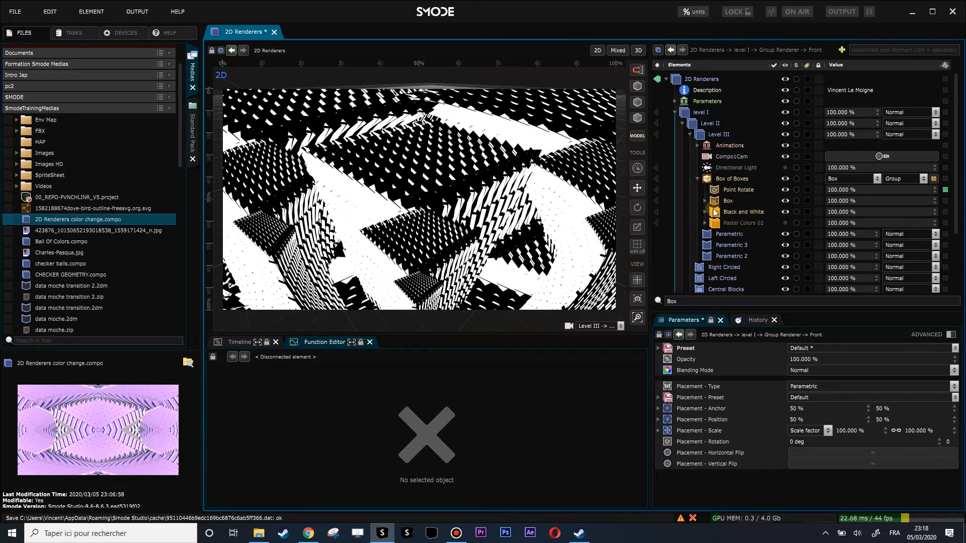
left_click(703, 136)
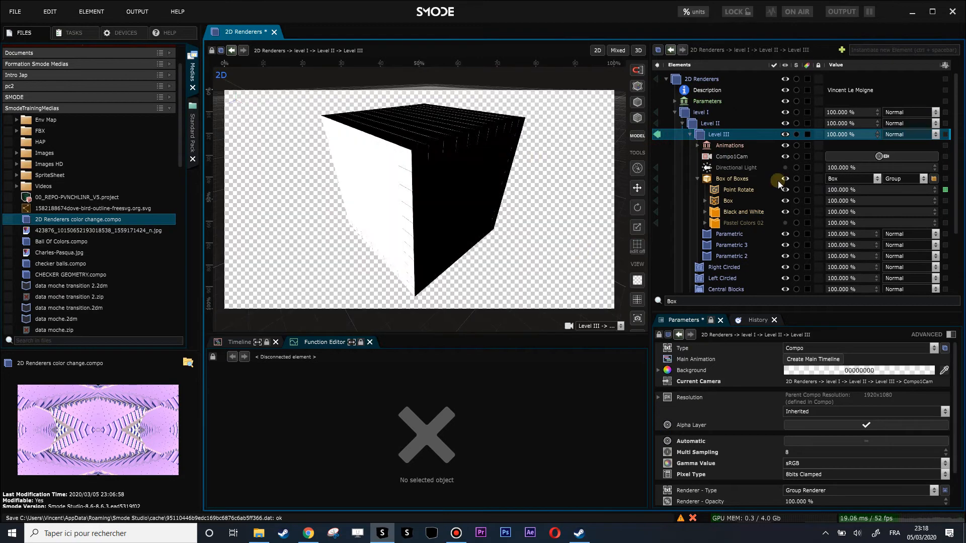
left_click(719, 202)
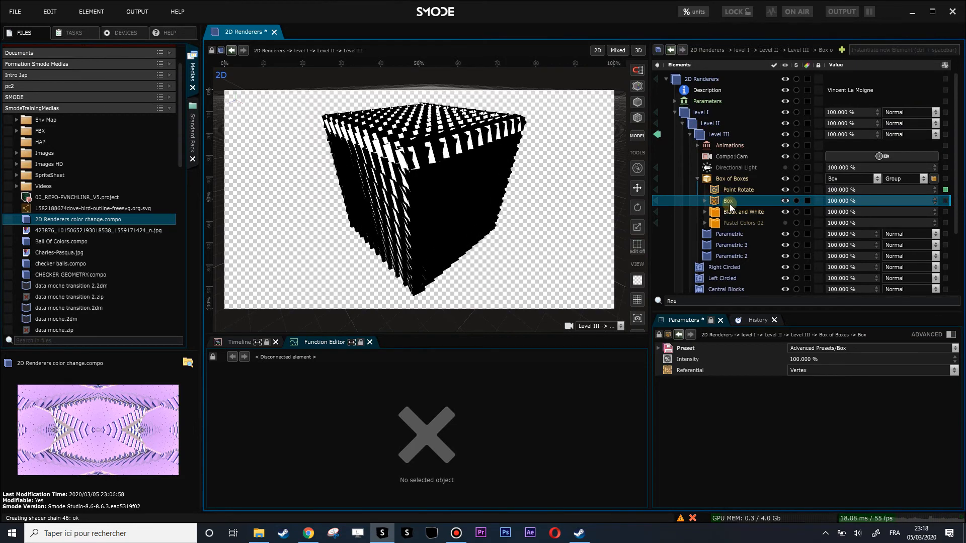
Expand the Black and White group and both of its Surface shaders down to their Diffuse maps
left_click(705, 212)
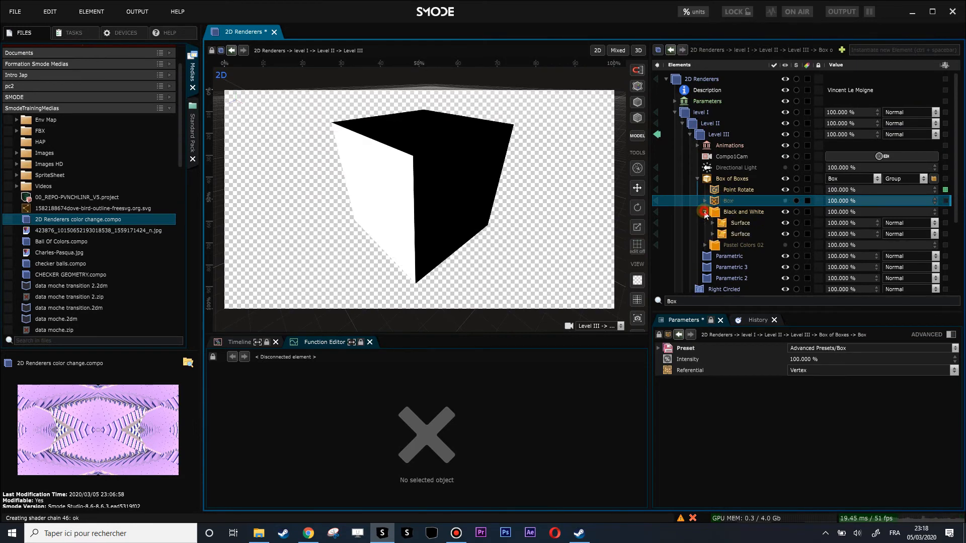
left_click(730, 213)
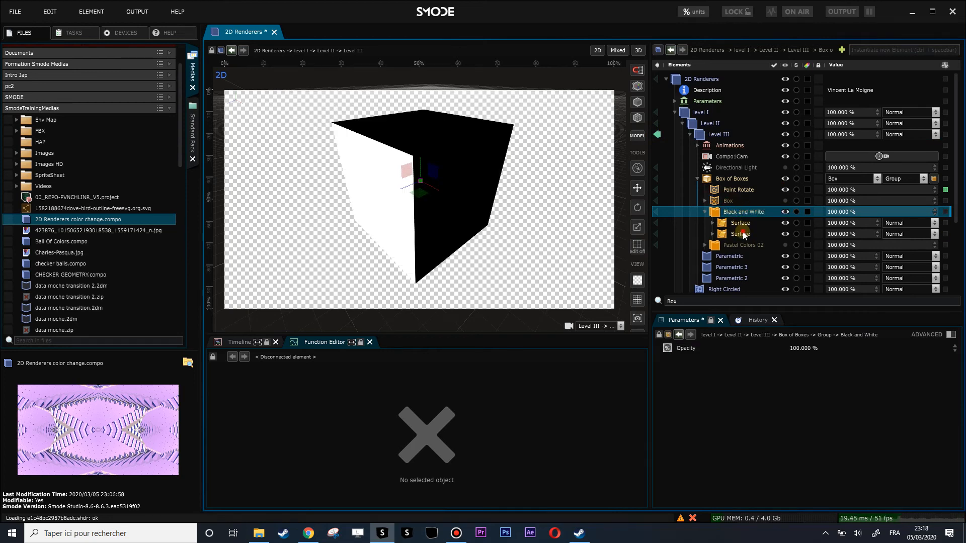
left_click(743, 234)
left_click(742, 224)
left_click(712, 234)
left_click(712, 223)
scroll(743, 244, "down", 2)
left_click(719, 204)
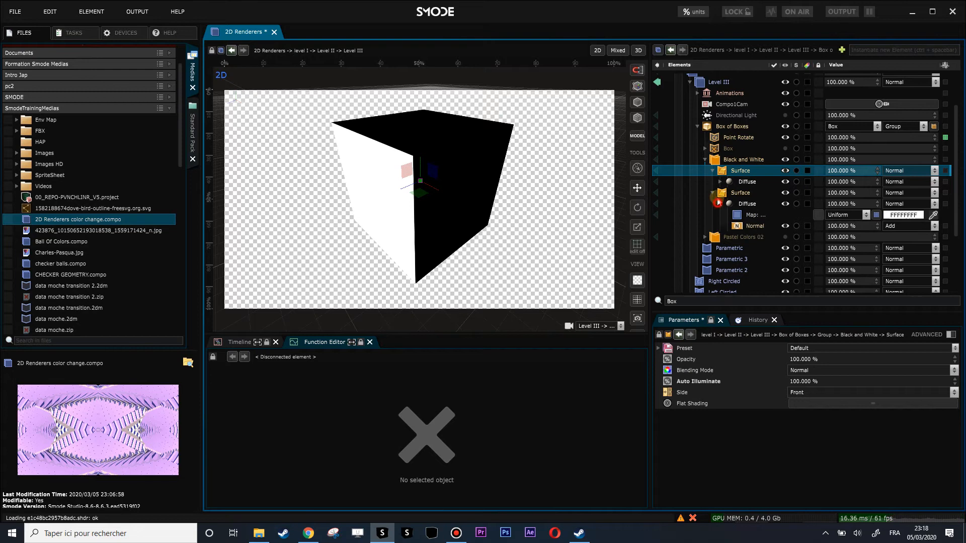
left_click(721, 182)
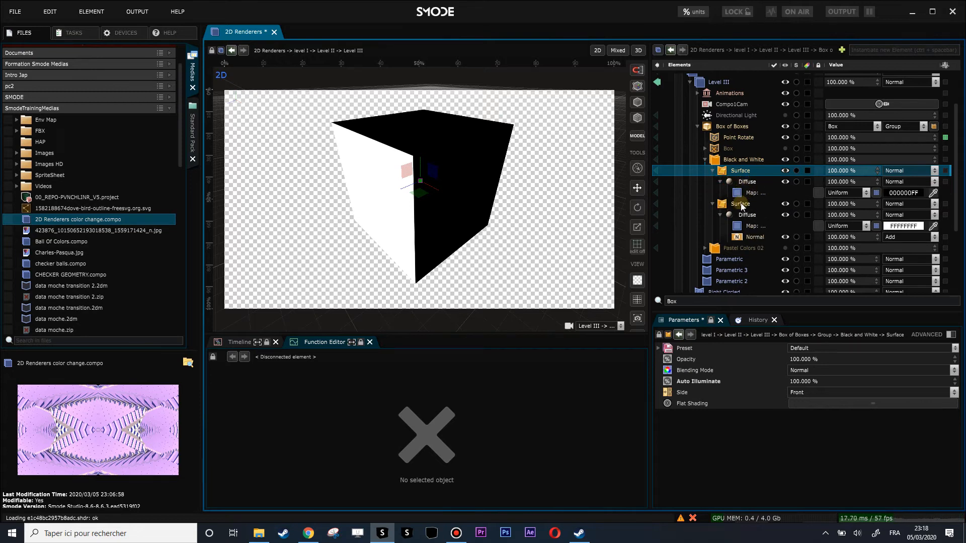
Toggle the white Surface, the black Surface and the Normal mask off and on to examine how they color the box
left_click(737, 202)
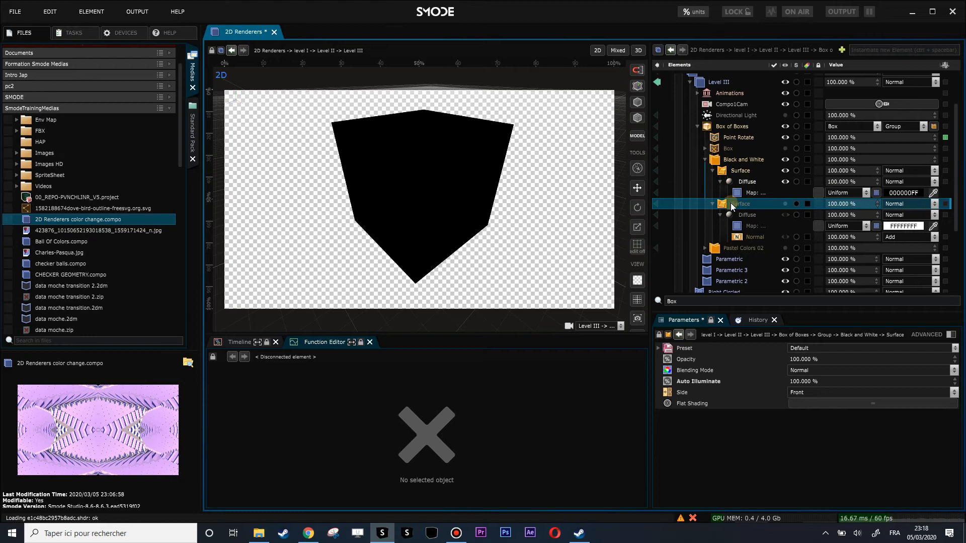
left_click(740, 169)
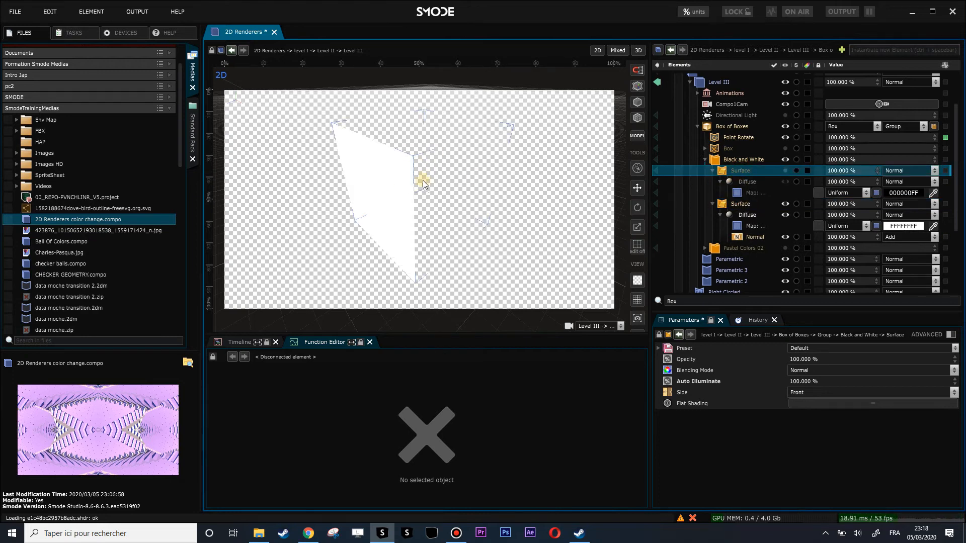
left_click(753, 238)
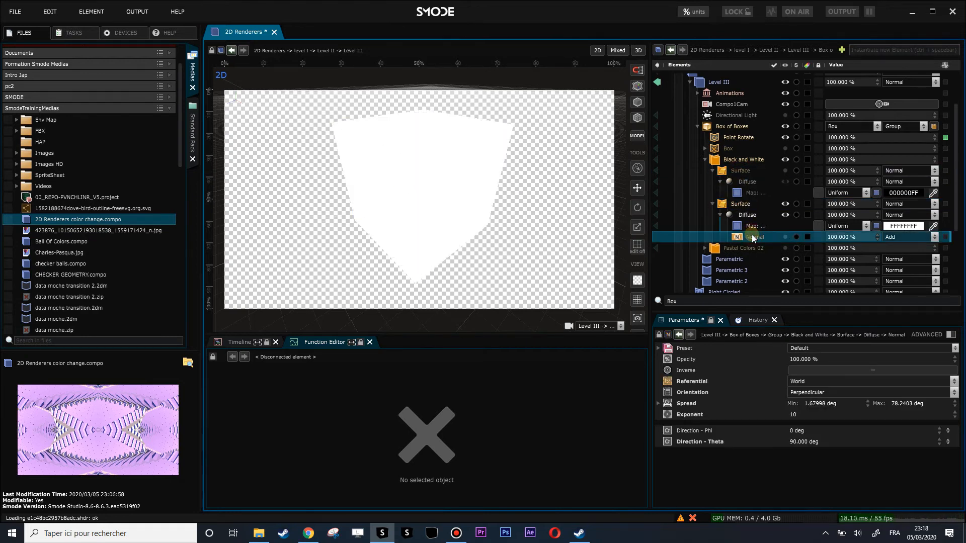
left_click(741, 172)
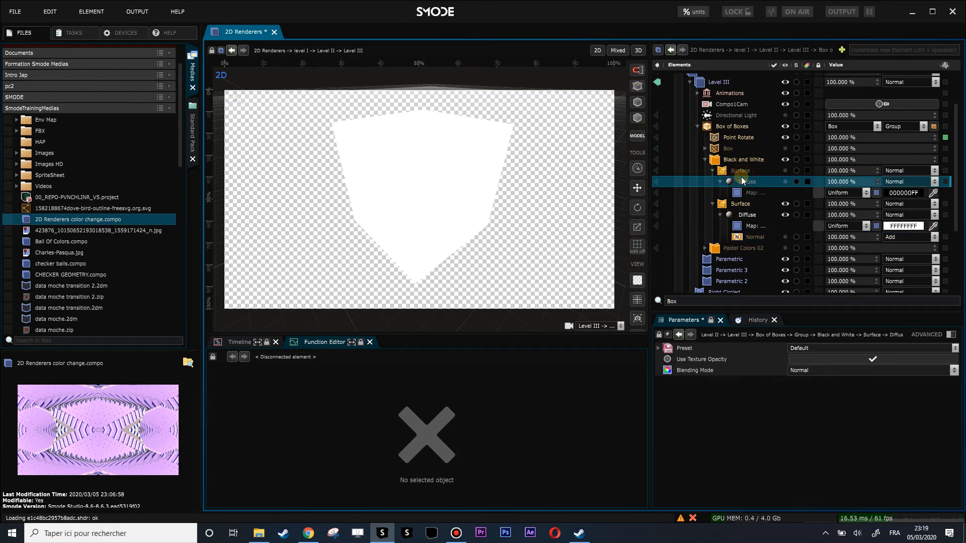
left_click(757, 237)
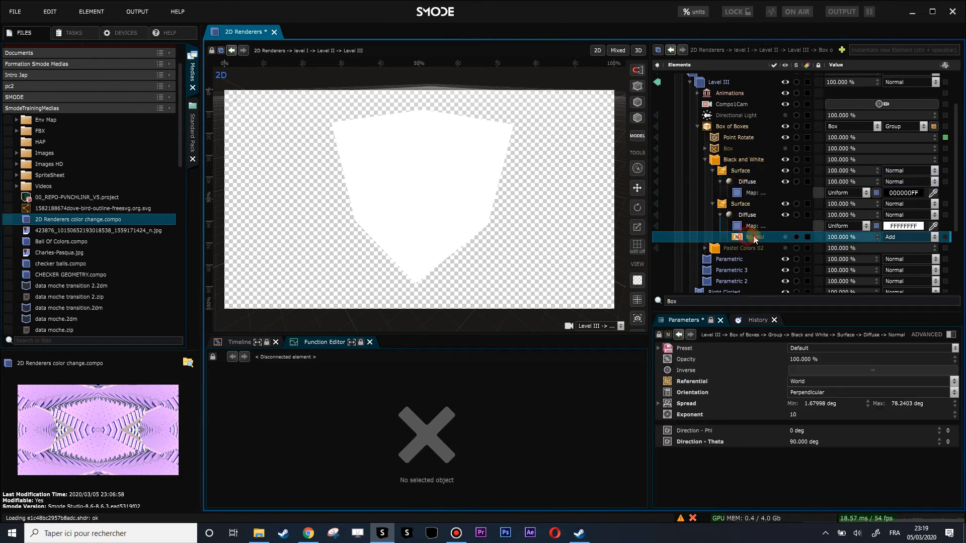
Set the white Surface's Normal mask Referential to Camera and examine the box's shading from different angles
left_click_drag(472, 185, 498, 182)
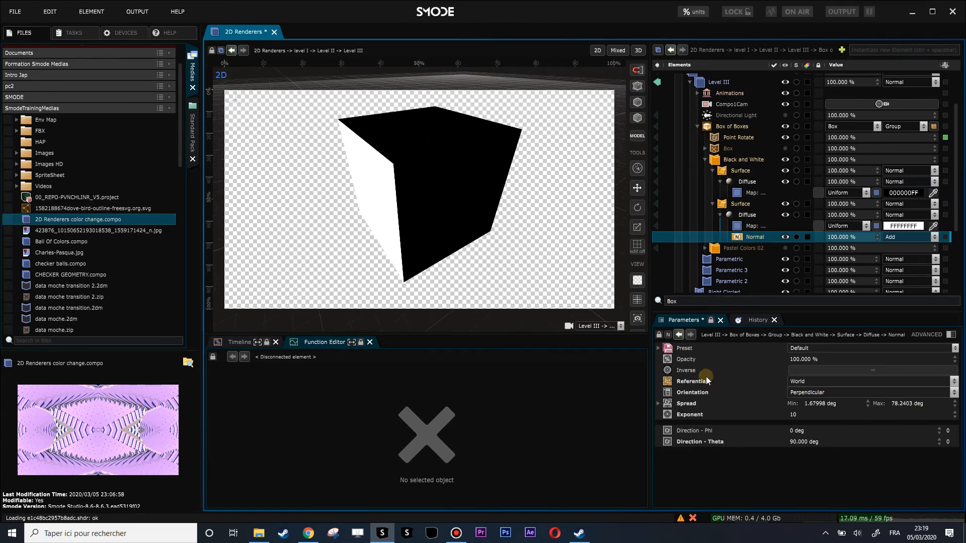
left_click(822, 381)
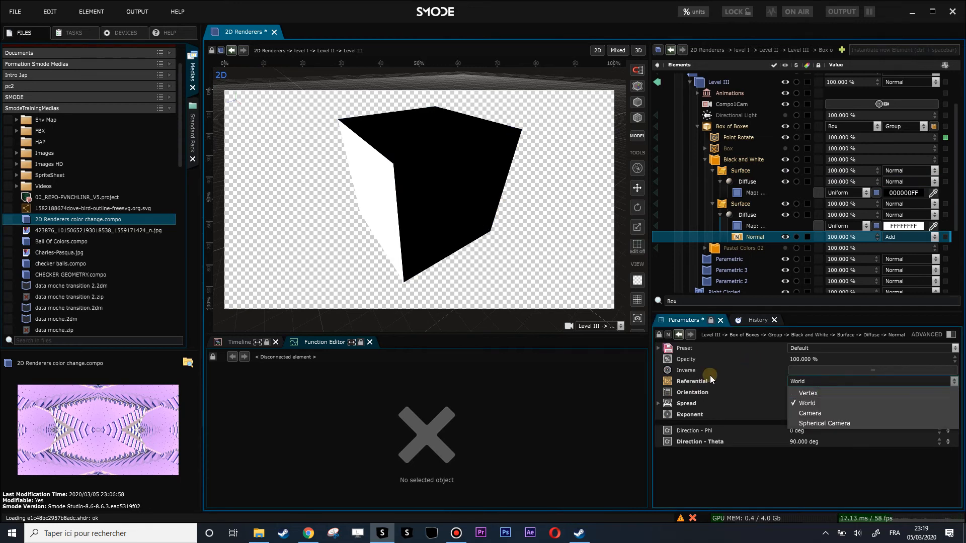
left_click(814, 414)
mouse_move(501, 203)
left_mouse_down()
mouse_move(365, 182)
mouse_move(363, 215)
mouse_move(430, 243)
mouse_move(521, 230)
mouse_move(547, 189)
mouse_move(524, 156)
mouse_move(460, 192)
mouse_move(521, 225)
left_mouse_up()
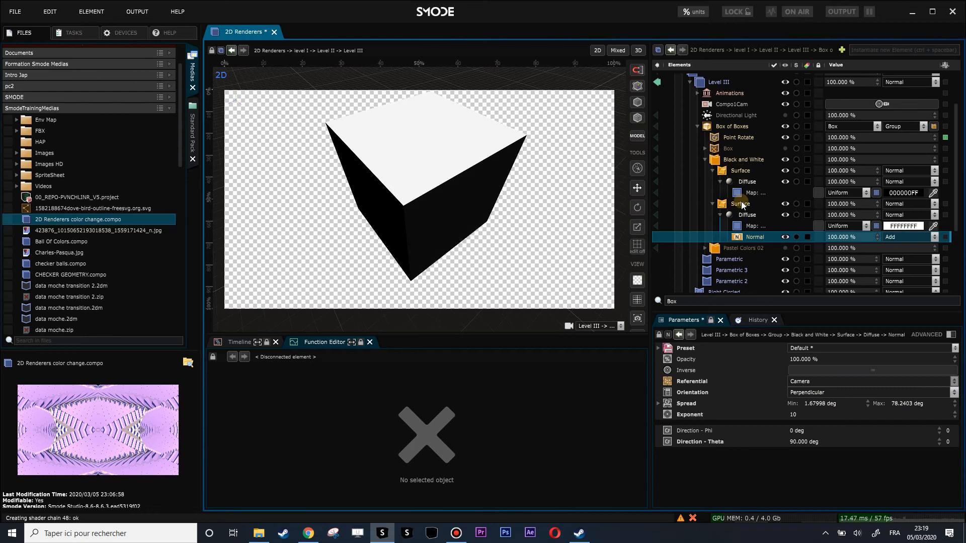
left_click_drag(527, 210, 522, 173)
left_click_drag(458, 179, 457, 213)
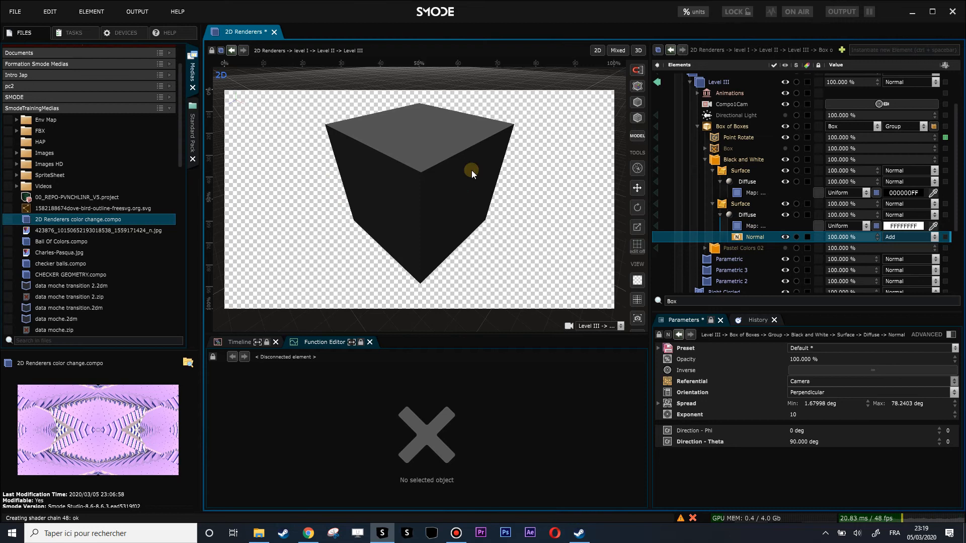
Examine the camera-relative shading in Level III by orbiting around the box, and select the Black and White group
scroll(672, 126, "up", 2)
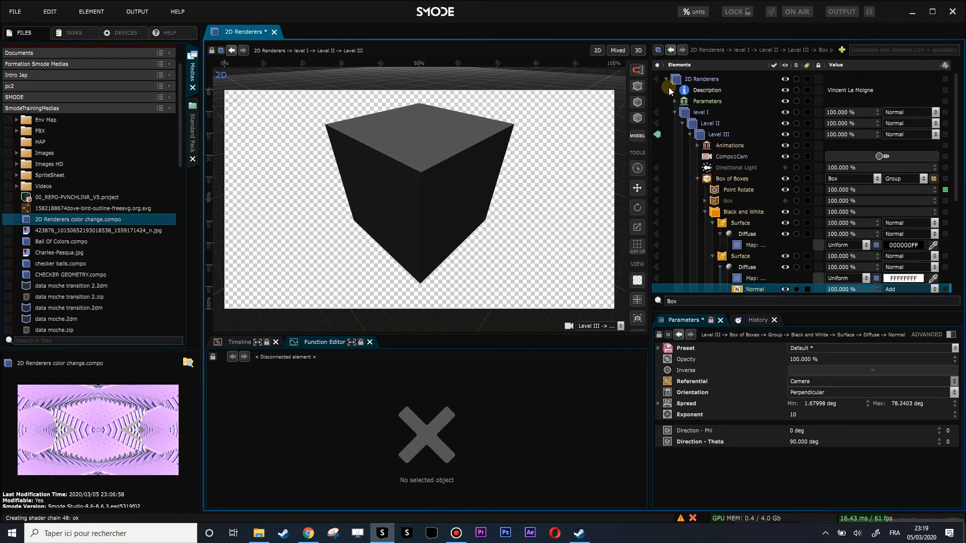
left_click(658, 136)
left_click_drag(551, 185, 431, 183)
mouse_move(504, 189)
left_mouse_down()
mouse_move(575, 192)
mouse_move(578, 213)
mouse_move(533, 202)
mouse_move(496, 212)
mouse_move(496, 203)
left_mouse_up()
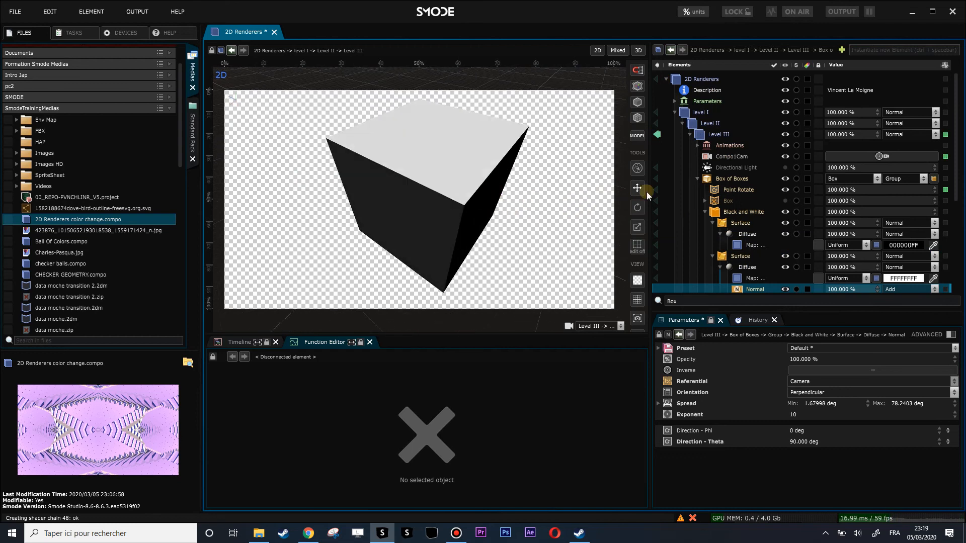
left_click(706, 211)
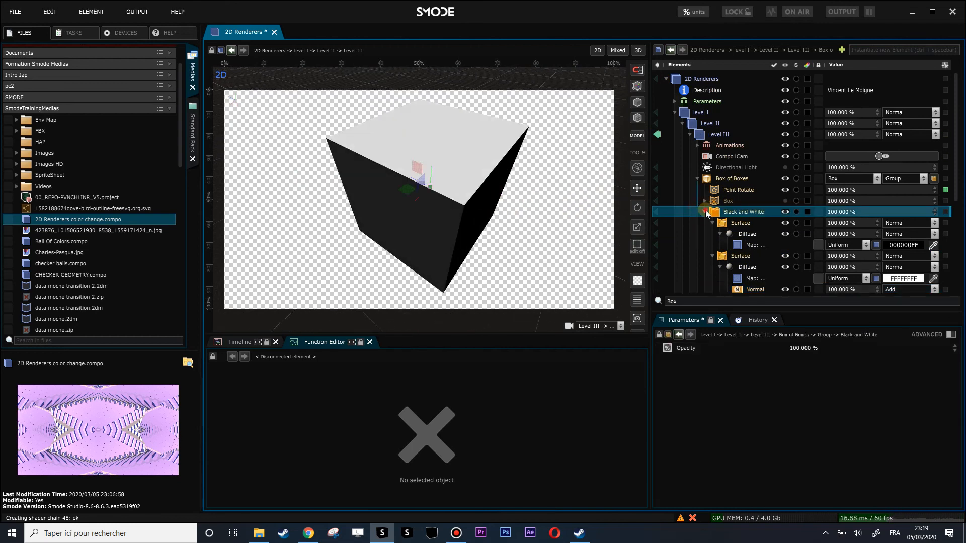
Collapse the Black and White group and examine the renderer types that can be added to the Box of Boxes
left_click(705, 212)
left_click(716, 180)
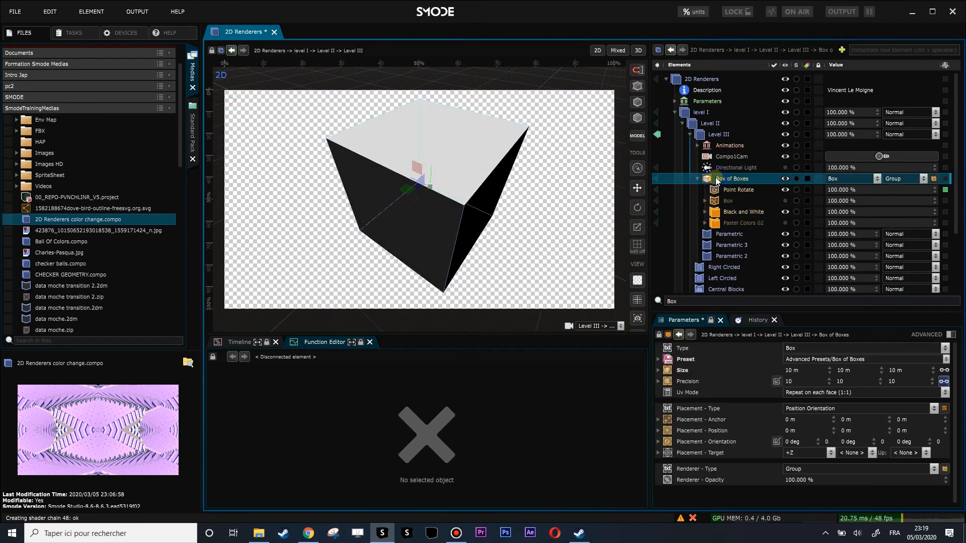
right_click(716, 180)
mouse_move(648, 283)
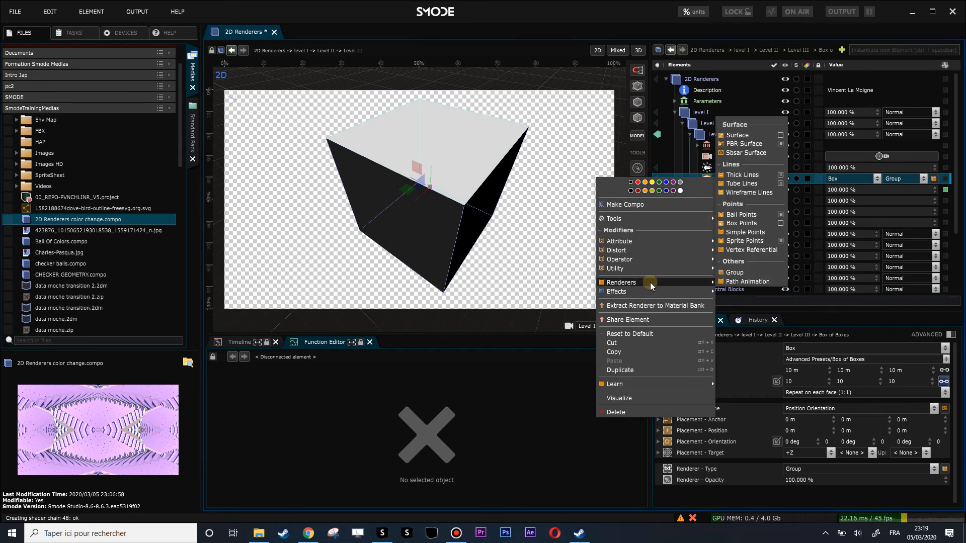
left_click(805, 177)
left_click(539, 190)
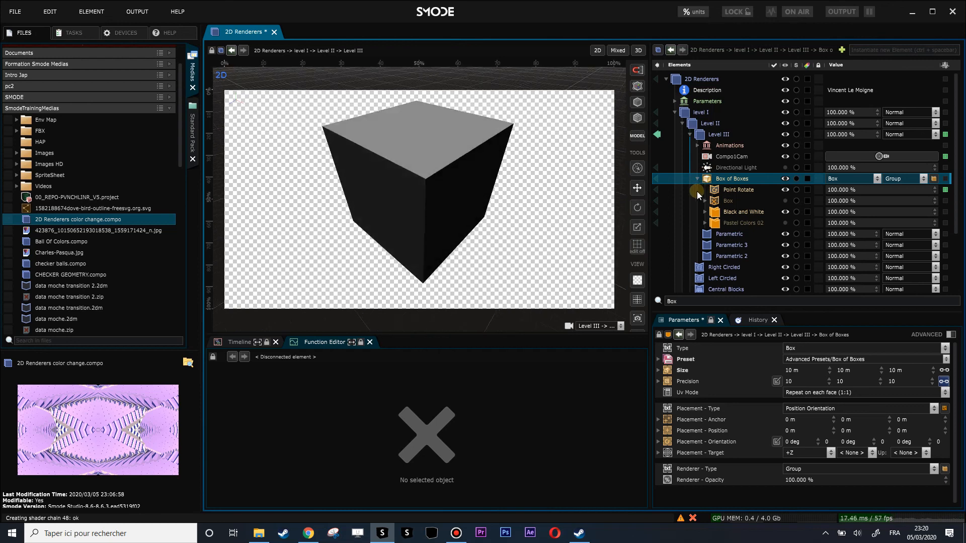
Display the whole 2D Renderers composition and collapse level I after checking its Front renderer
left_click(660, 135)
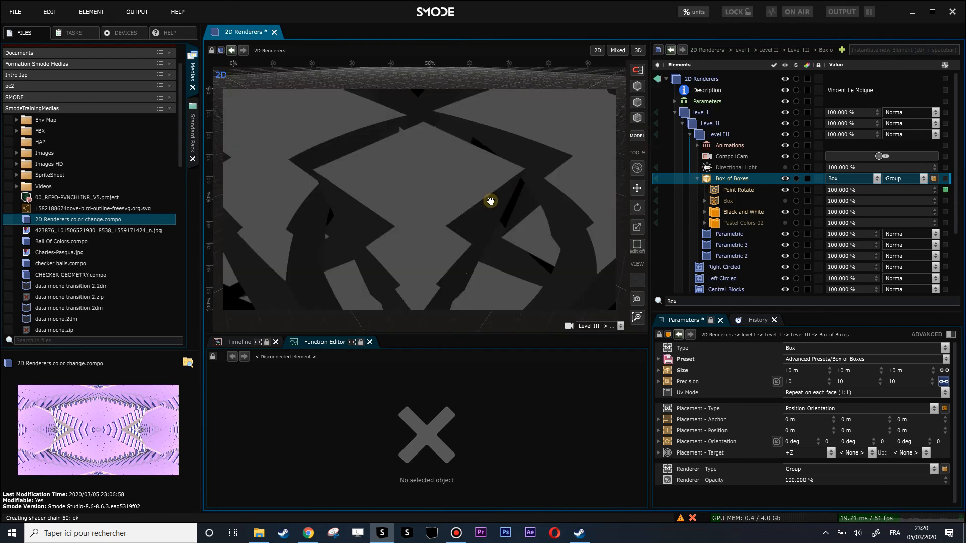
scroll(717, 232, "down", 3)
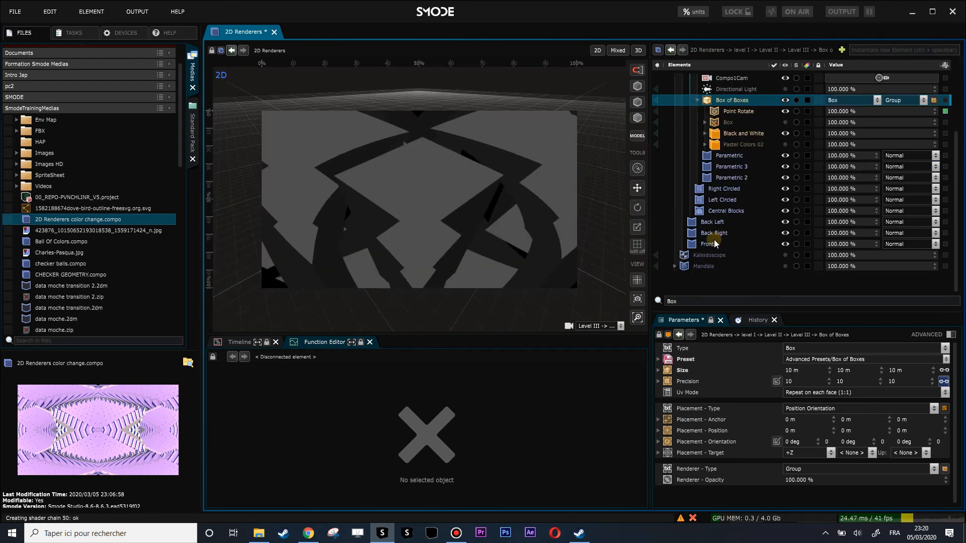
left_click(711, 243)
scroll(699, 211, "up", 3)
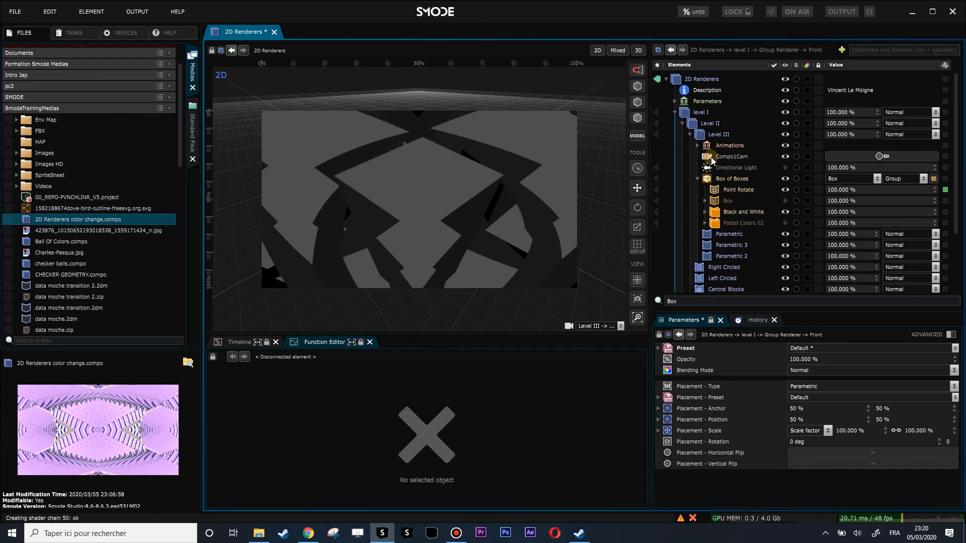
left_click(675, 113)
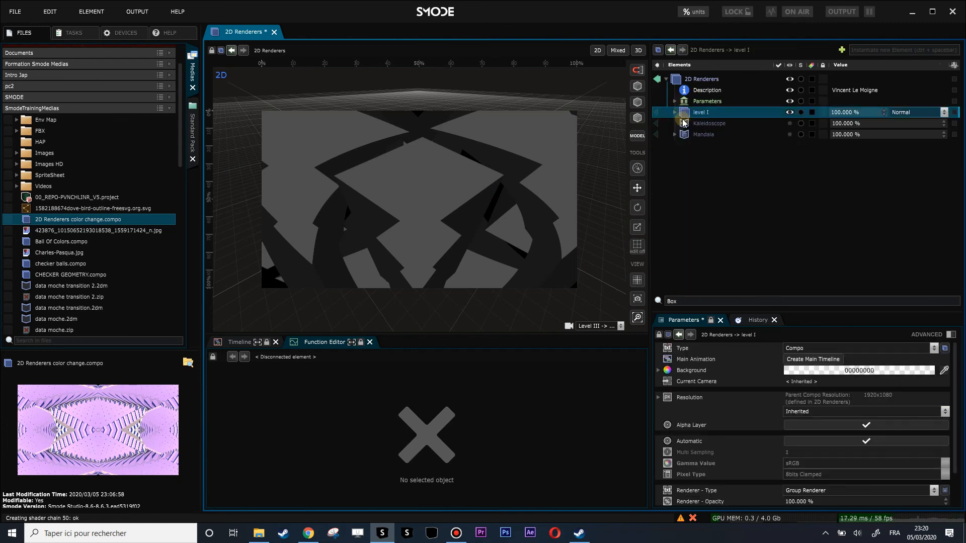